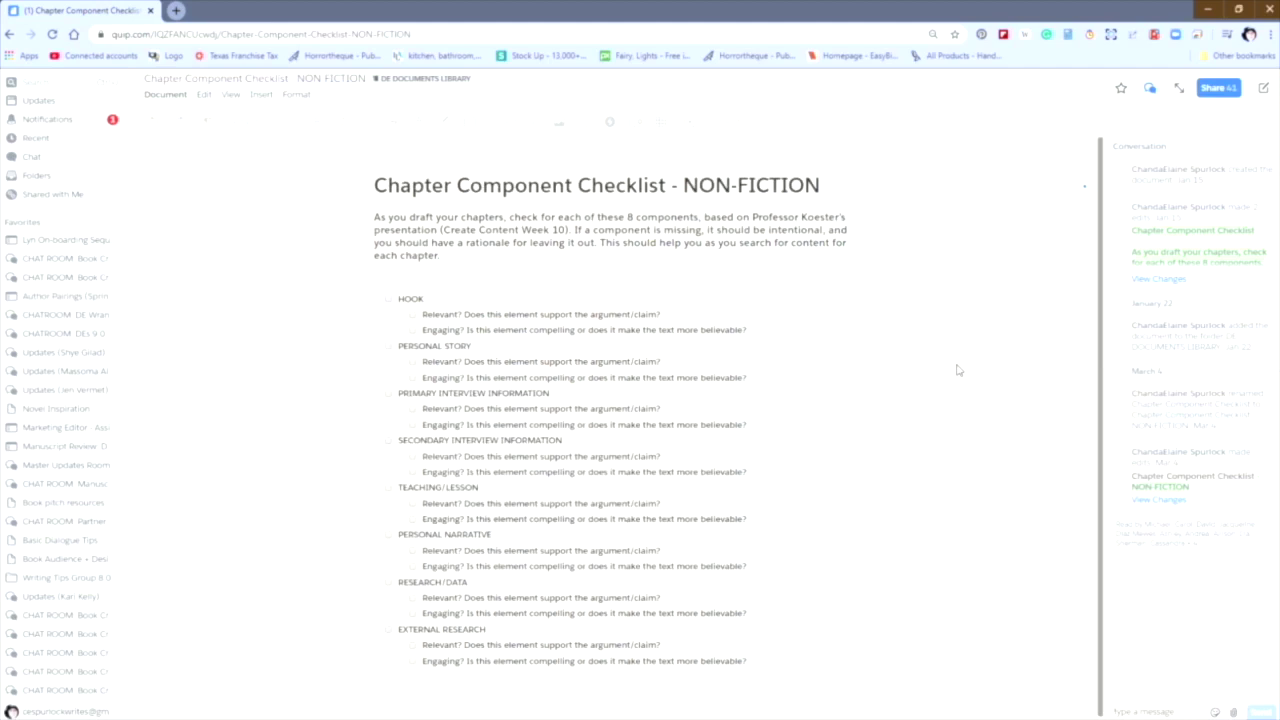
Click into the body of the open Chapter Component Checklist - NON-FICTION document.
click(577, 293)
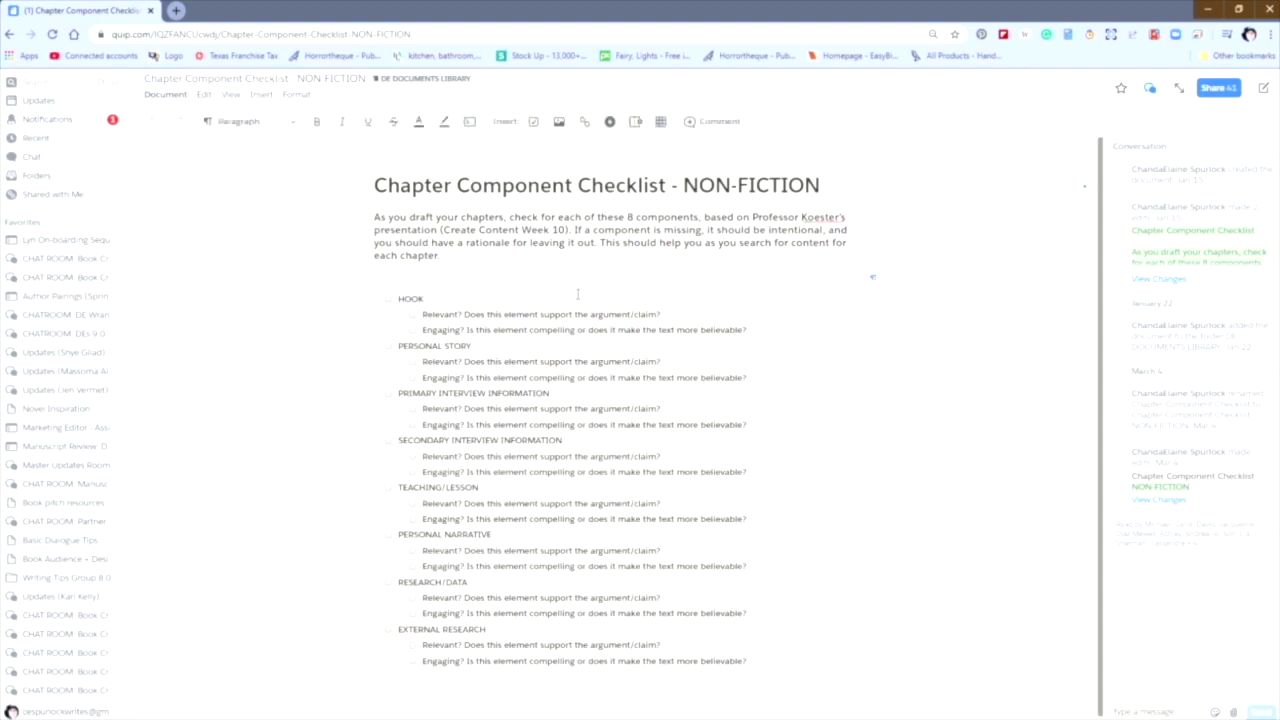
Select and copy the entire NON-FICTION checklist.
key(ctrl+Home)
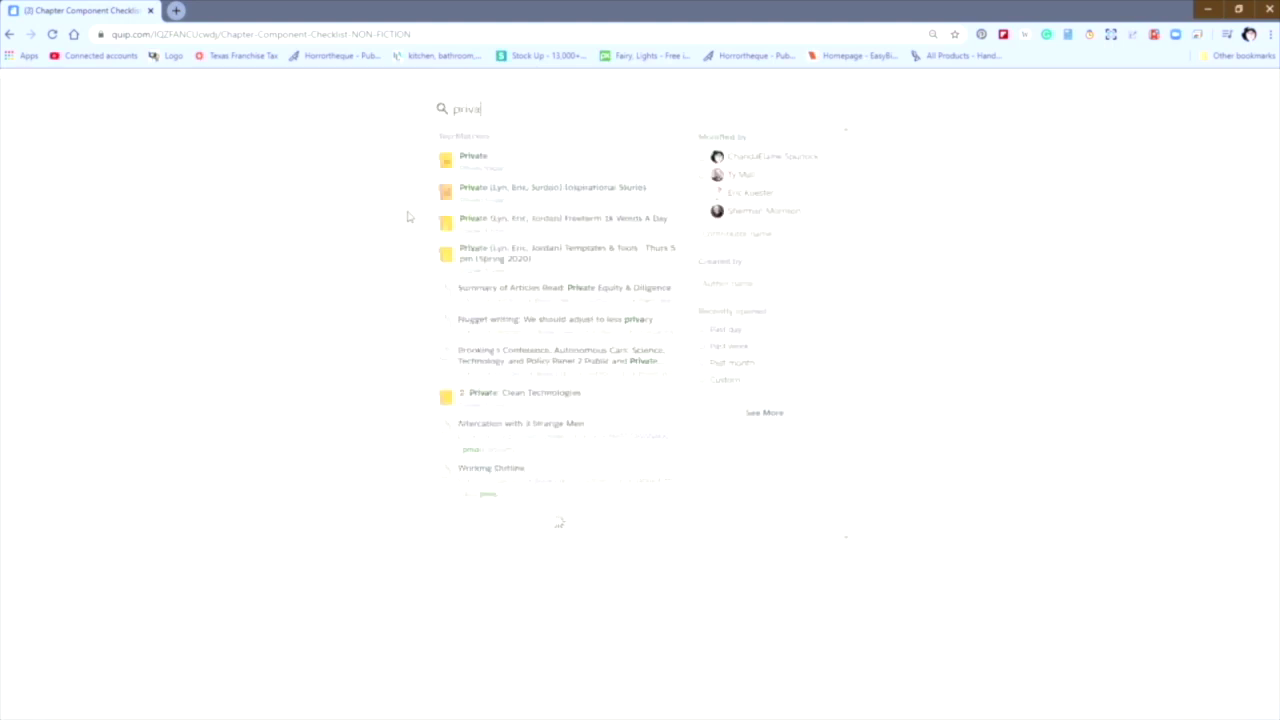
Open the Private folder from the 'priva' search results, then dismiss the new-item menu.
key(Return)
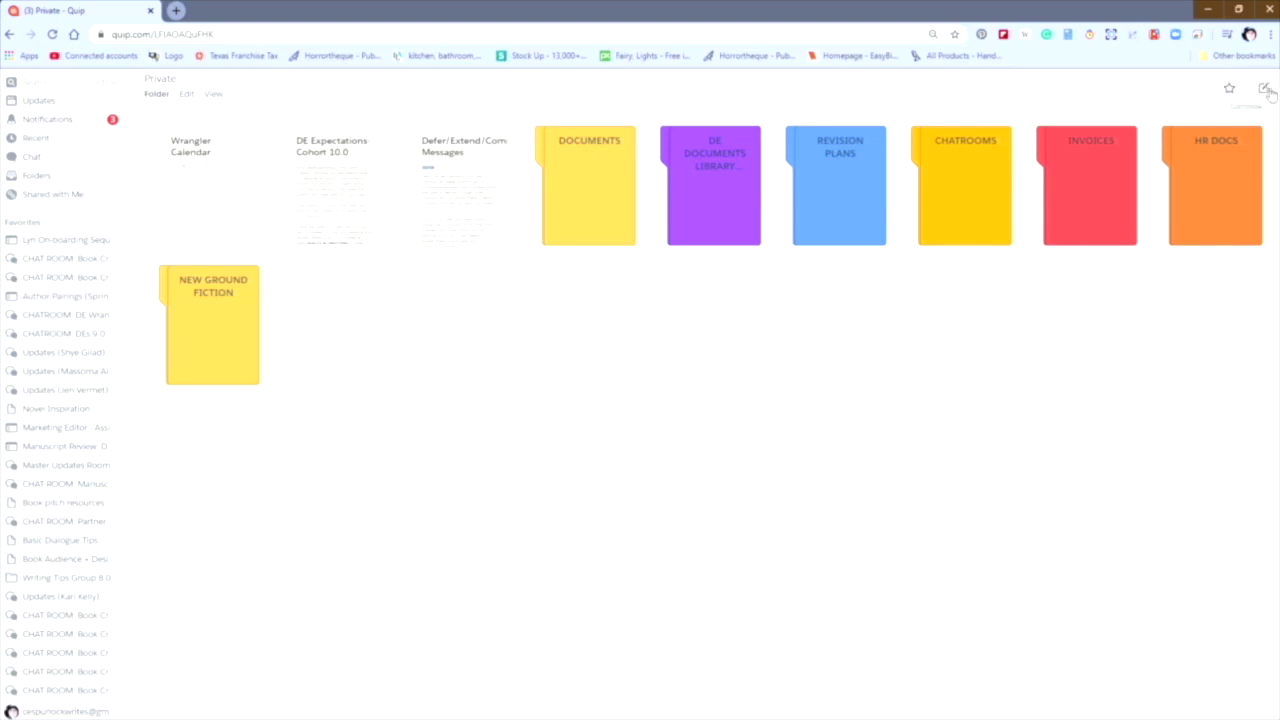
click(1266, 90)
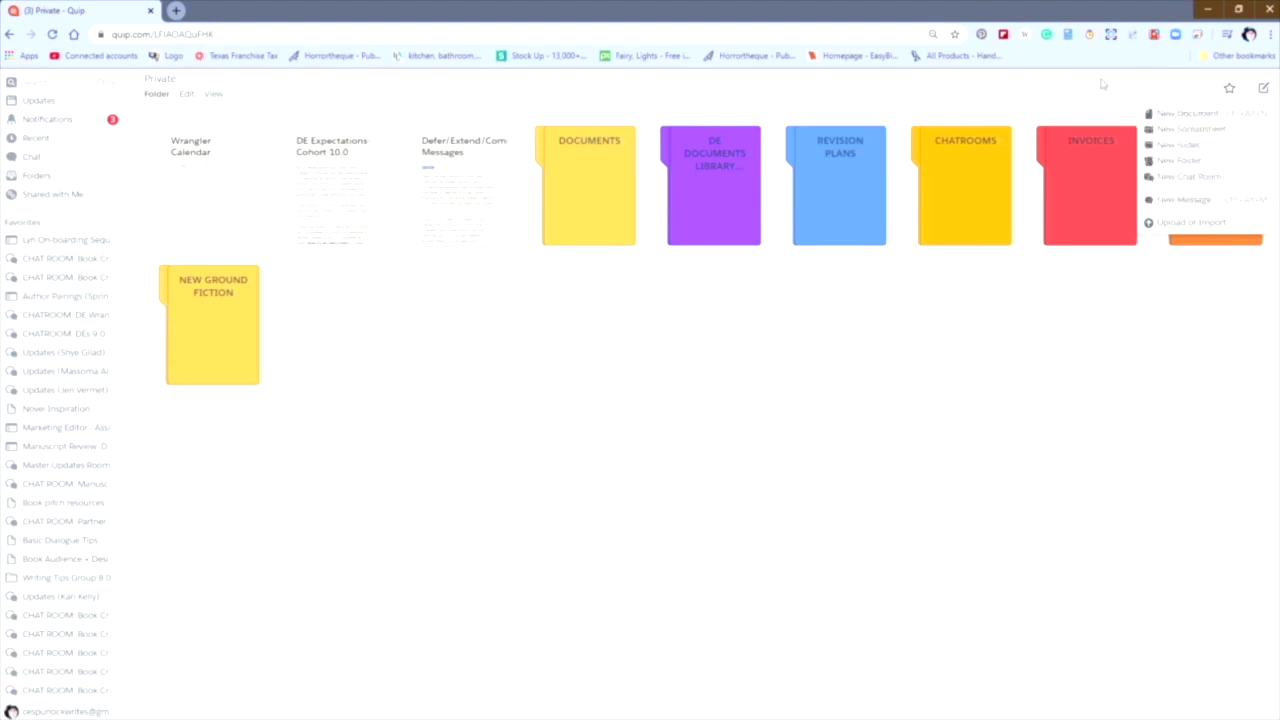
click(468, 266)
Open the DOCUMENTS folder and start a new blank document there.
click(589, 200)
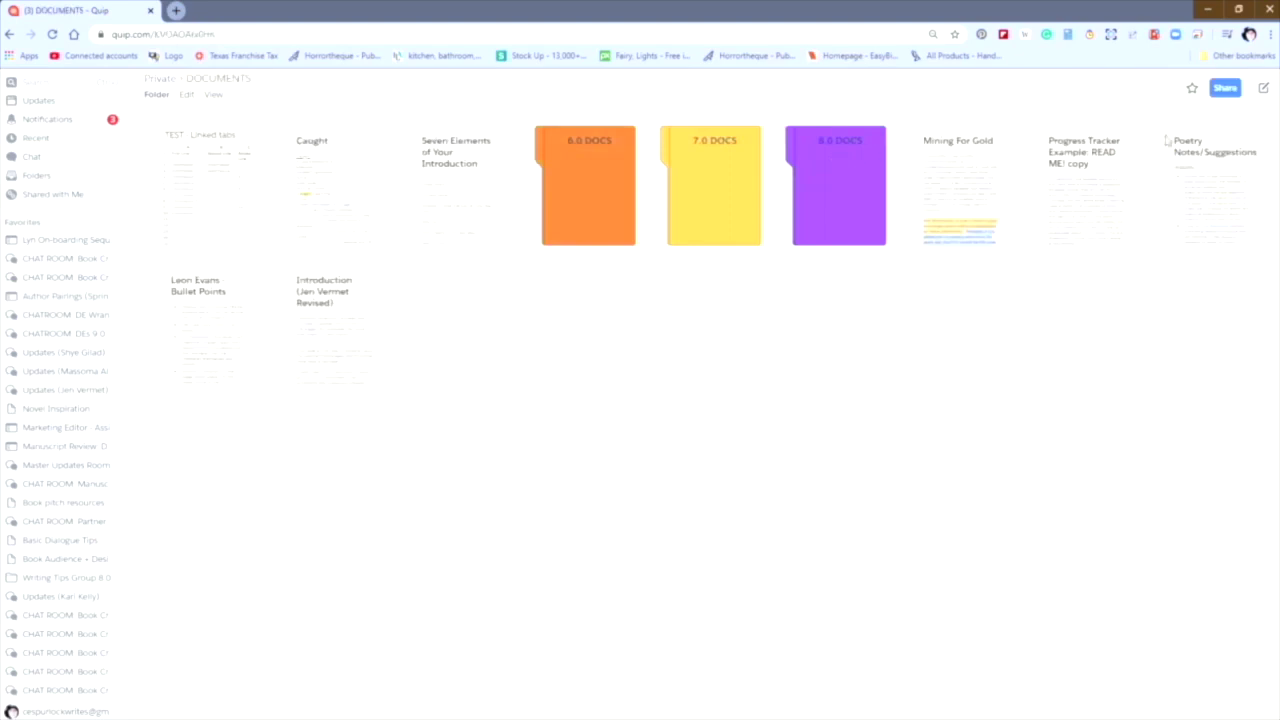
click(1265, 91)
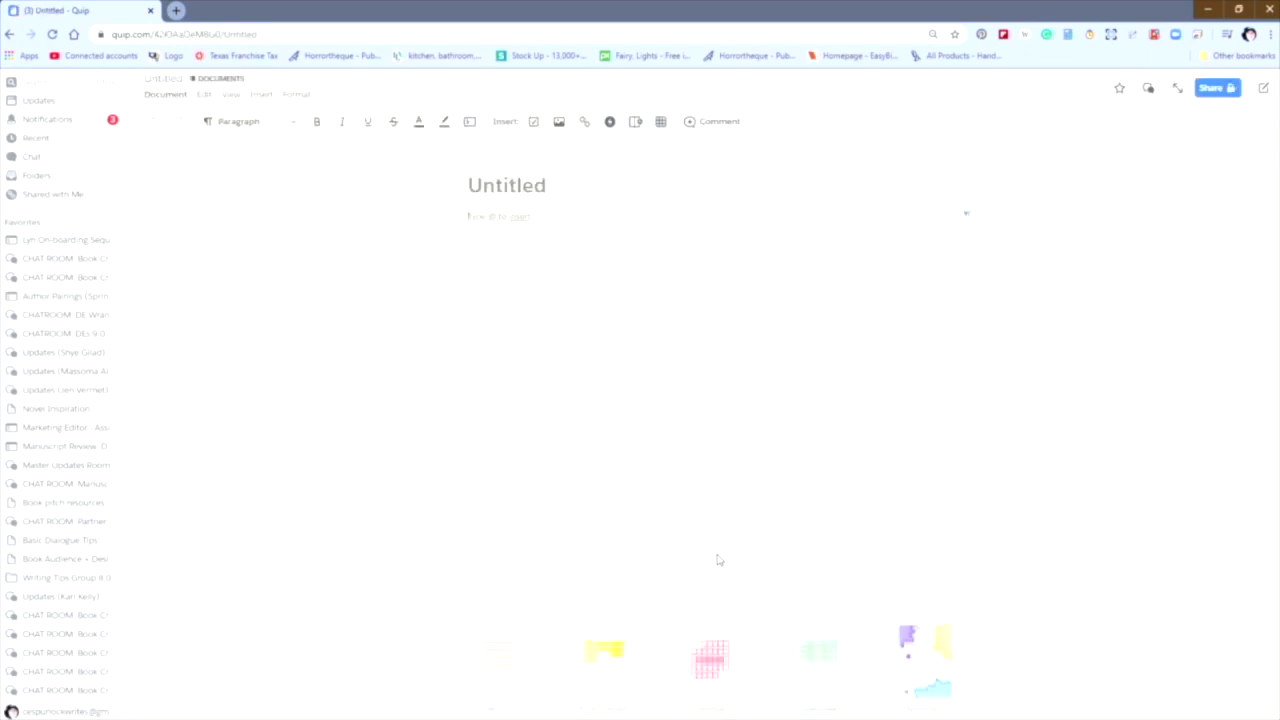
Paste the NON-FICTION checklist and delete the empty Untitled title line.
key(ctrl+v)
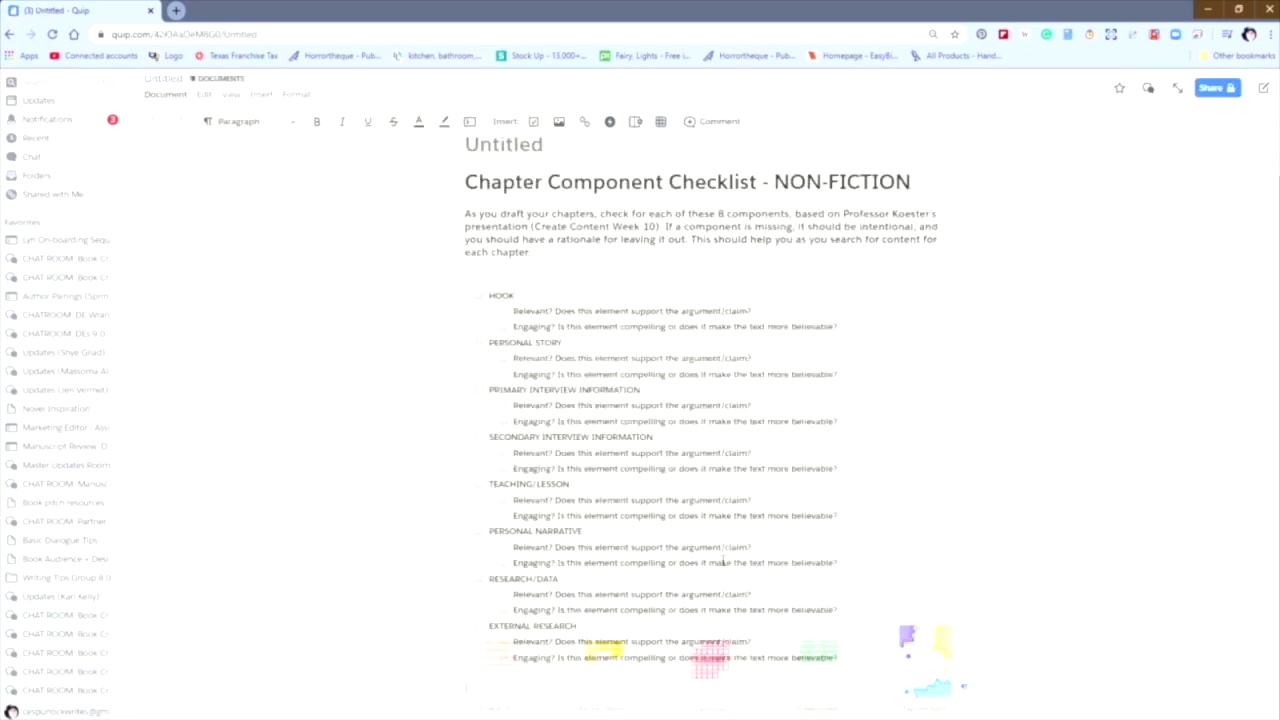
scroll(360, 439, up, 1)
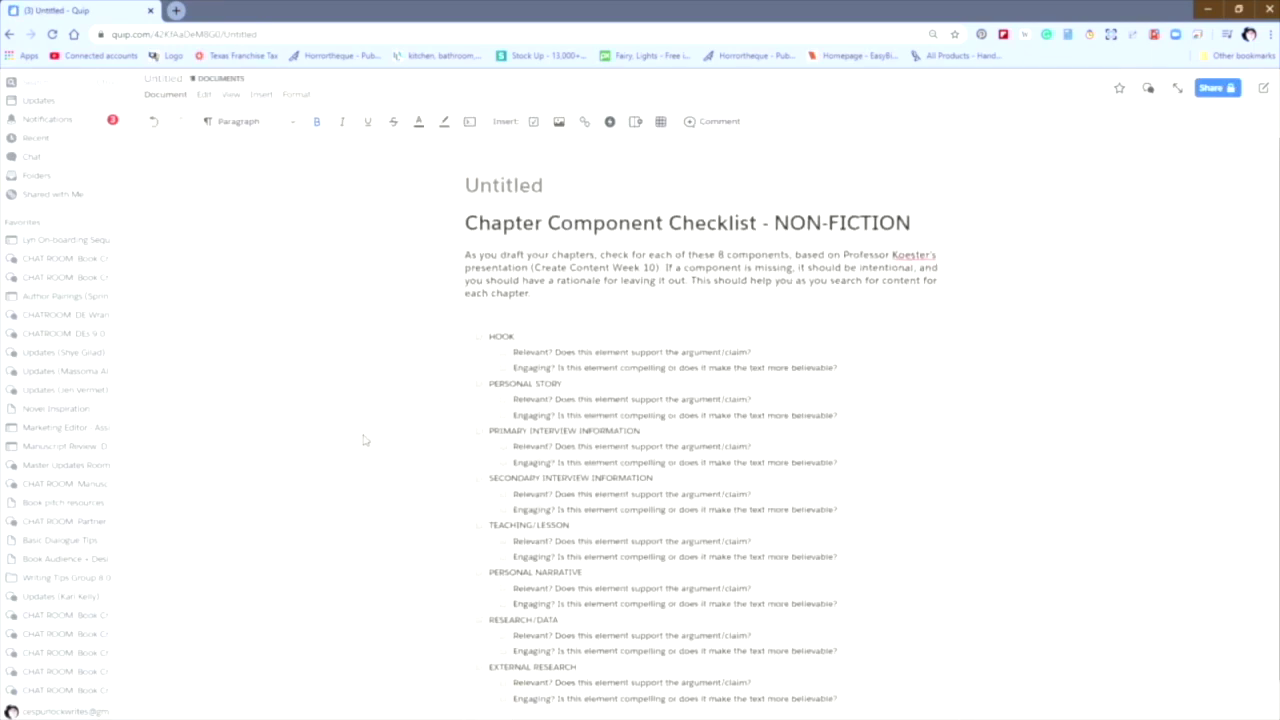
scroll(365, 439, down, 1)
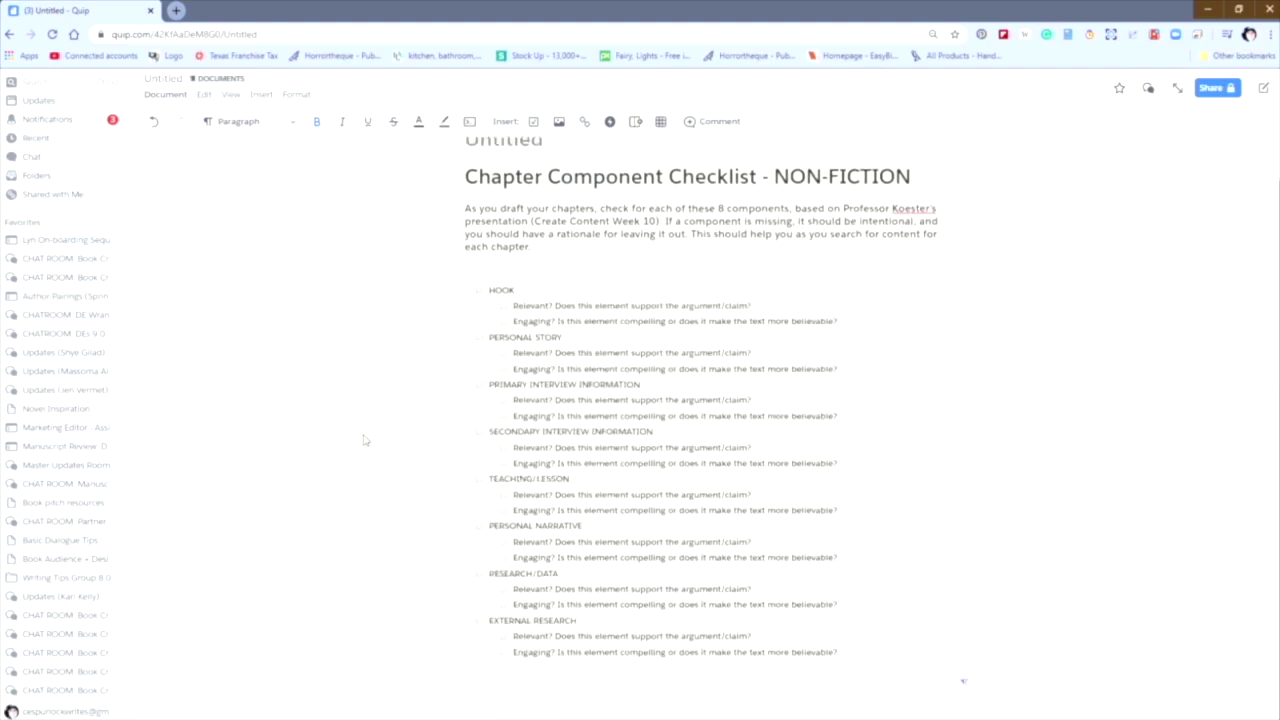
scroll(365, 439, up, 1)
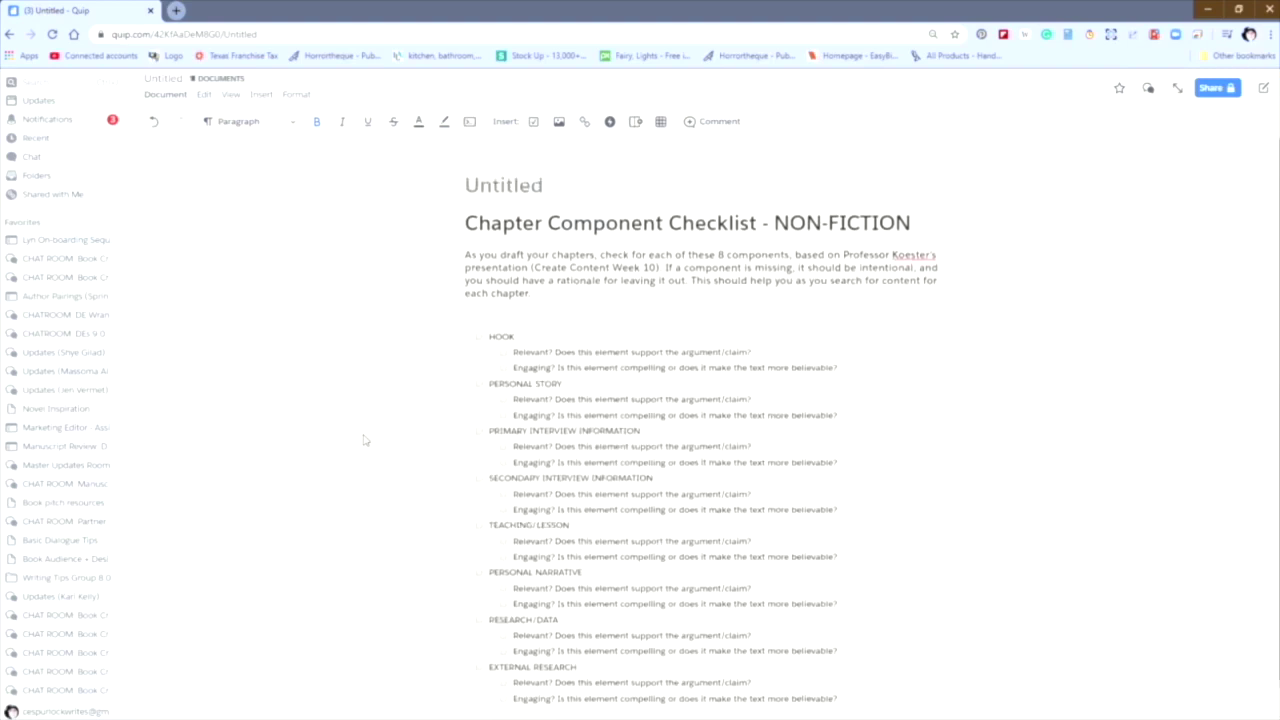
click(567, 204)
key(Delete)
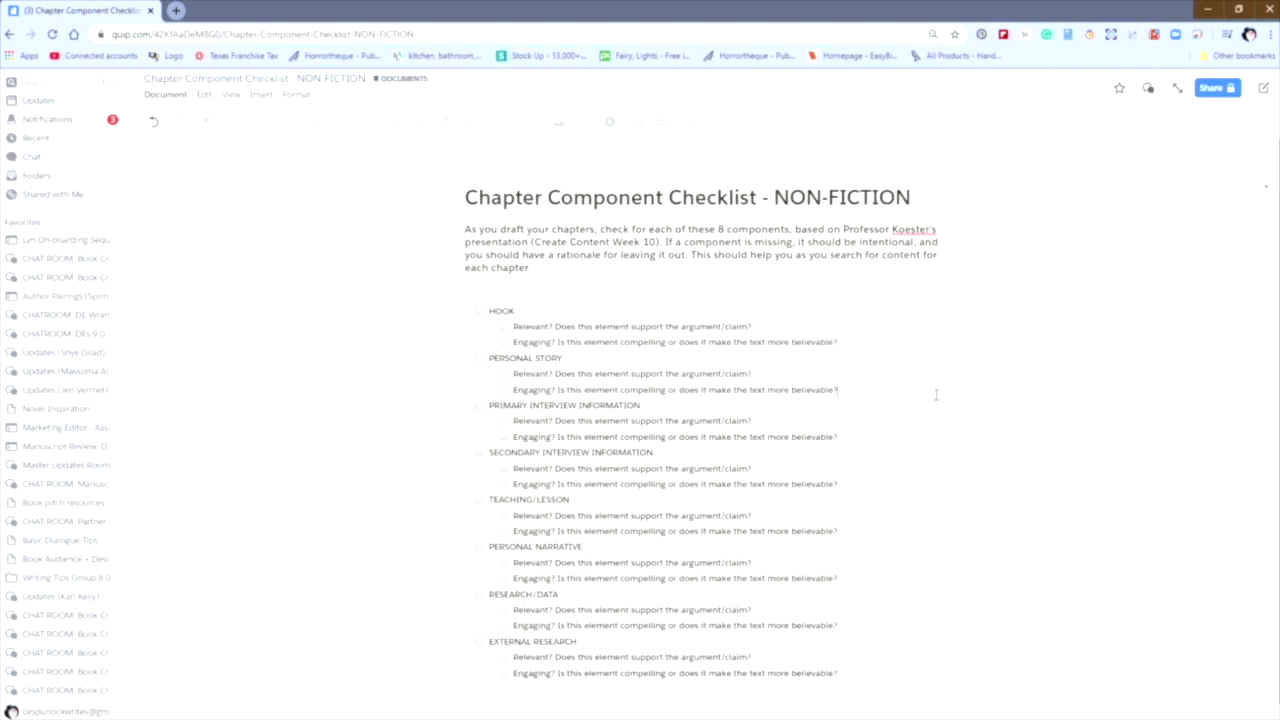
Place the caret at the end of HOOK in the pasted checklist, then open search.
click(871, 371)
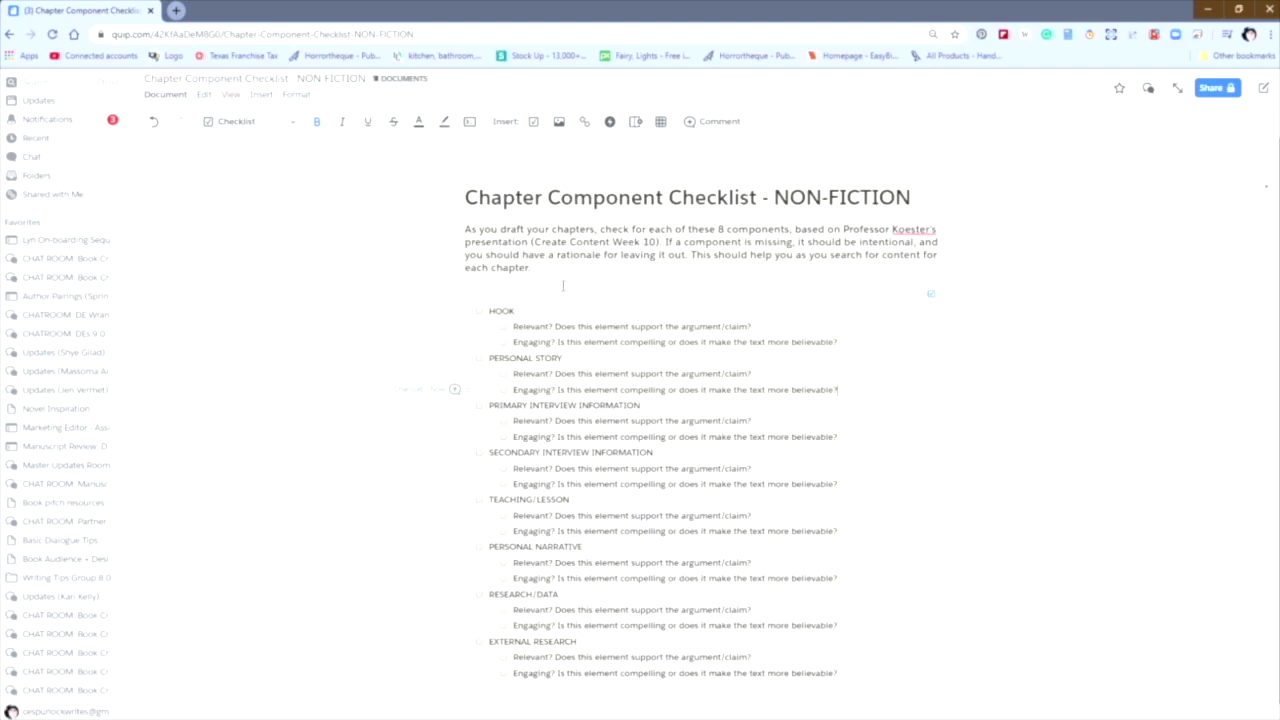
click(581, 311)
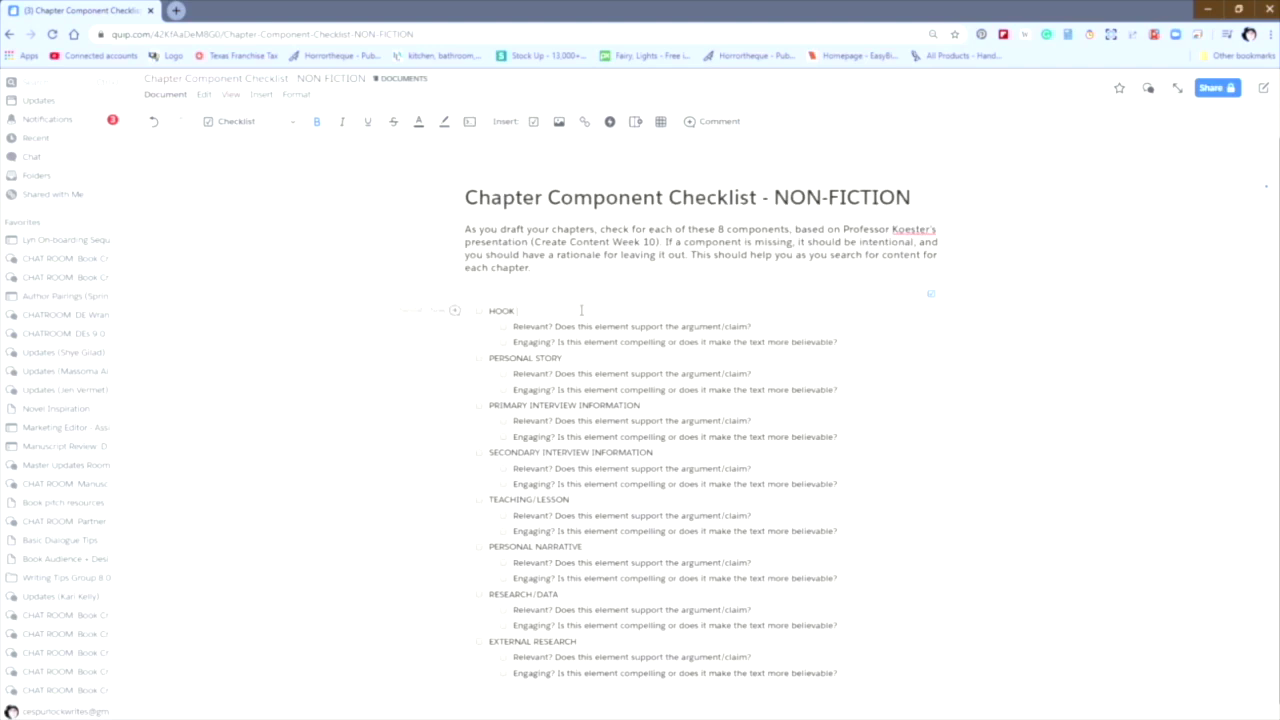
click(57, 78)
Search 'de doc', open the FICTION/MEMOIR/CREATIVE checklist and bring up its copy options.
text(de)
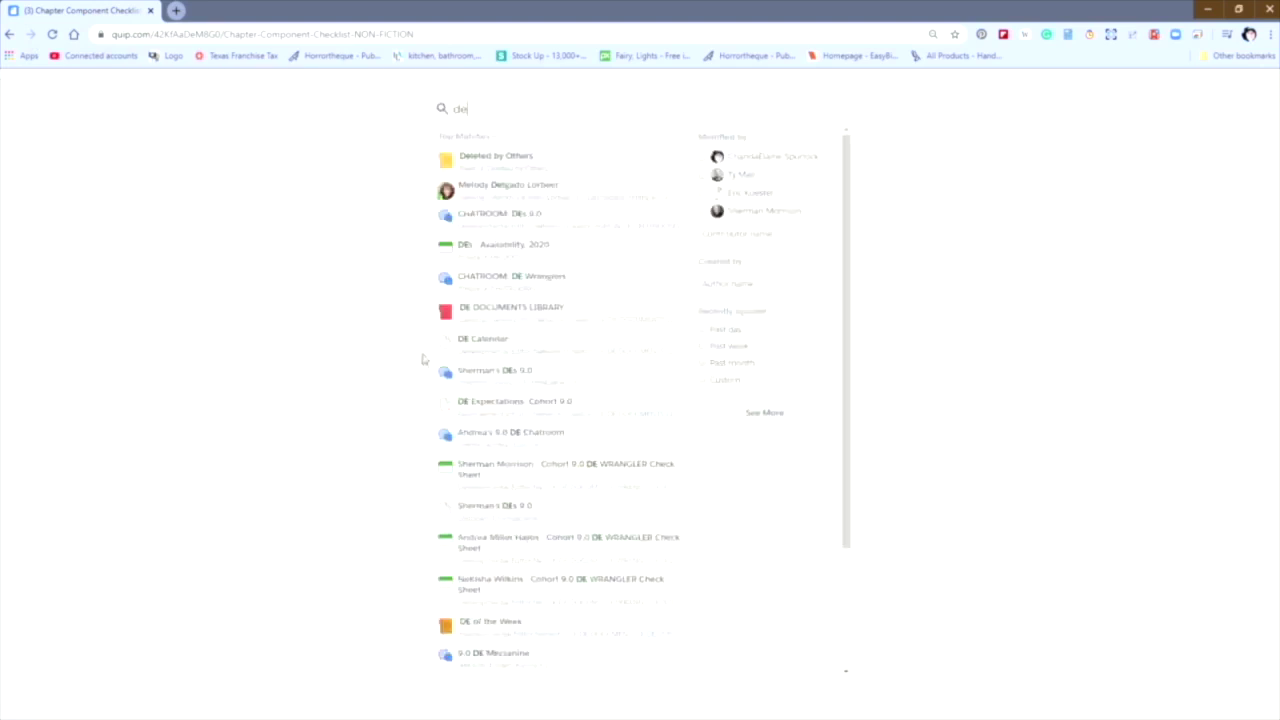
text( doc)
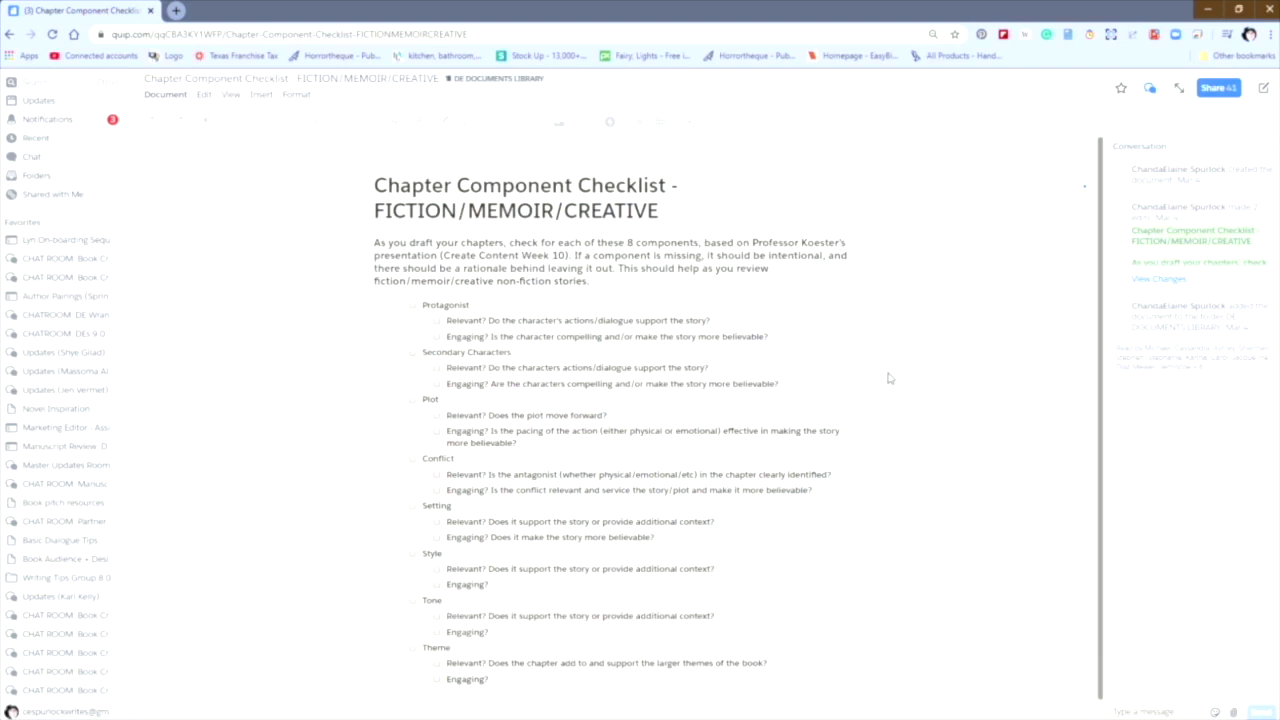
click(168, 97)
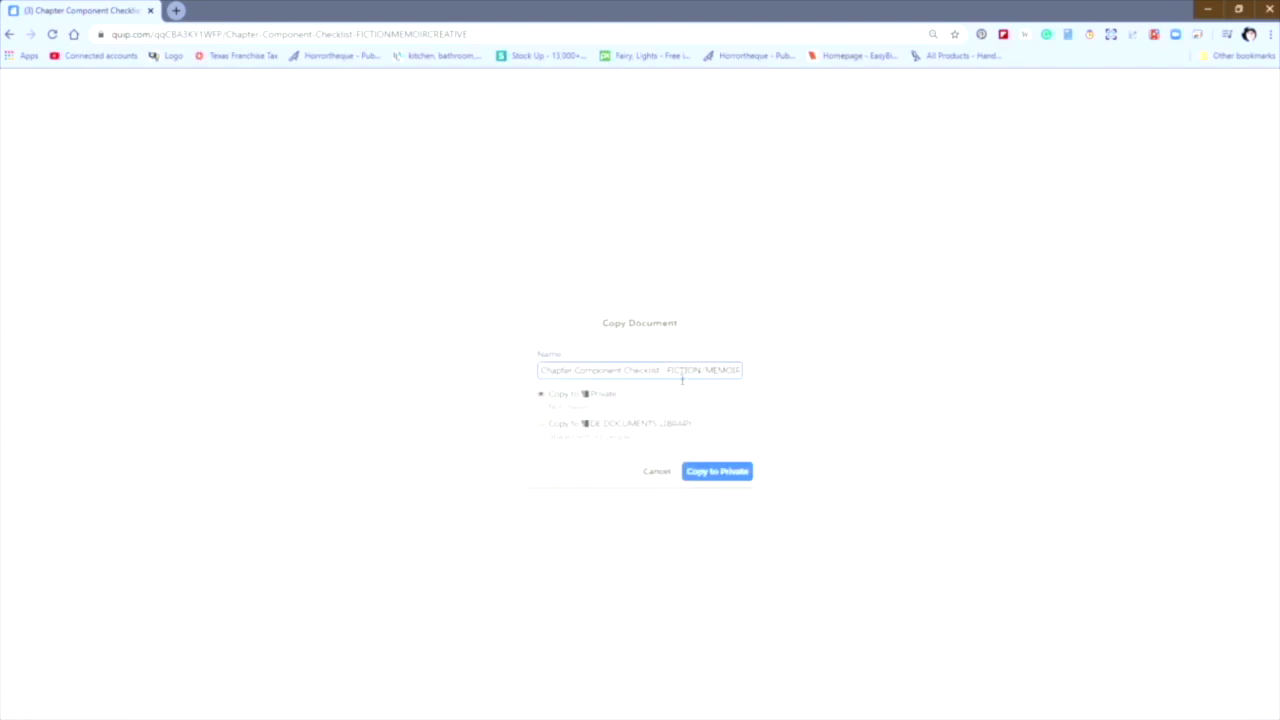
Name the copy with ' - Personal' replacing '(copy)', then return to the library original.
click(694, 372)
key(Right)
key(Right)
key(Right)
key(Right)
key(Right)
key(Right)
key(Right)
key(Right)
key(Right)
key(Right)
key(Right)
key(Right)
key(Right)
key(Right)
key(Right)
key(Right)
key(Right)
key(Right)
key(Right)
key(Right)
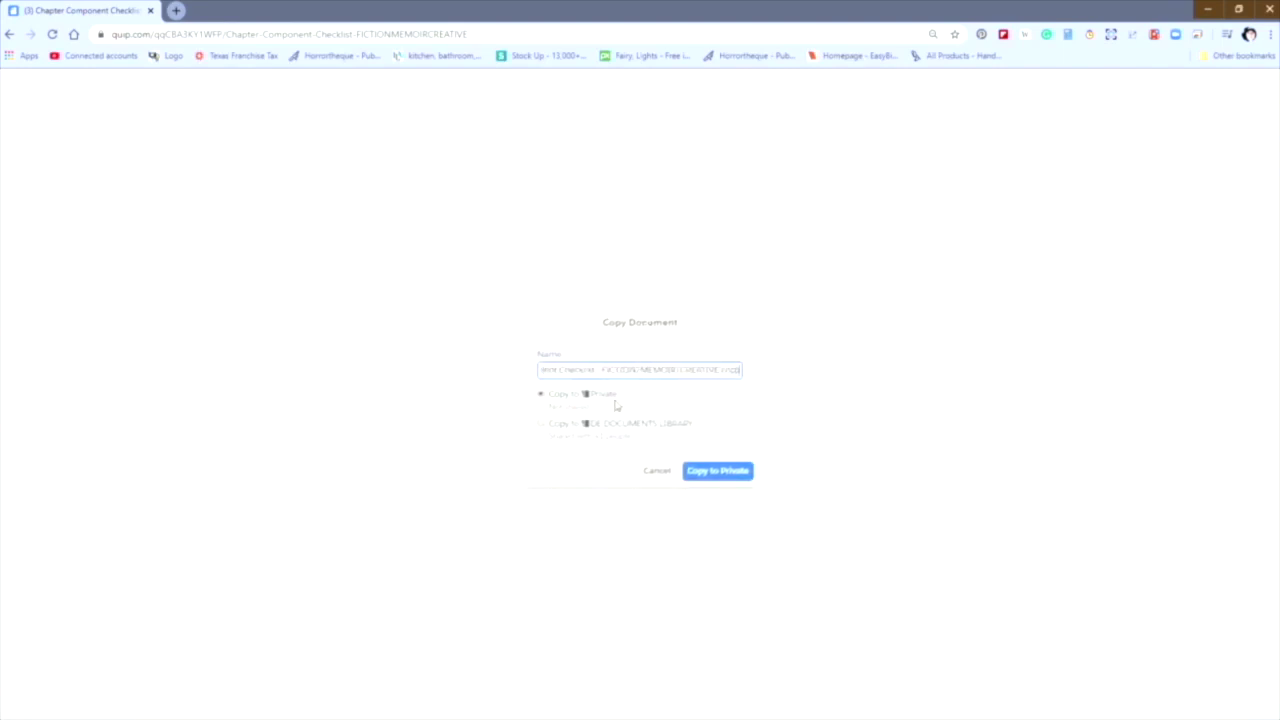
key(BackSpace)
key(BackSpace)
key(BackSpace)
key(BackSpace)
key(BackSpace)
key(BackSpace)
text(- Personal)
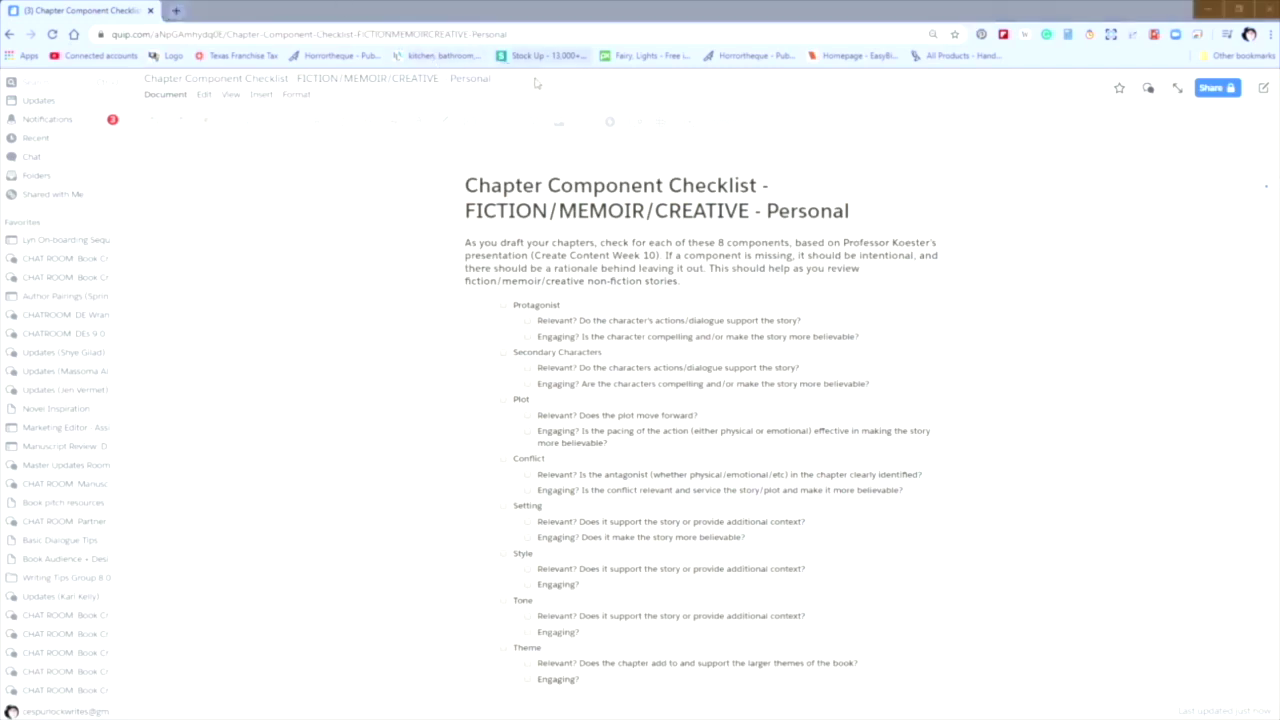
click(11, 34)
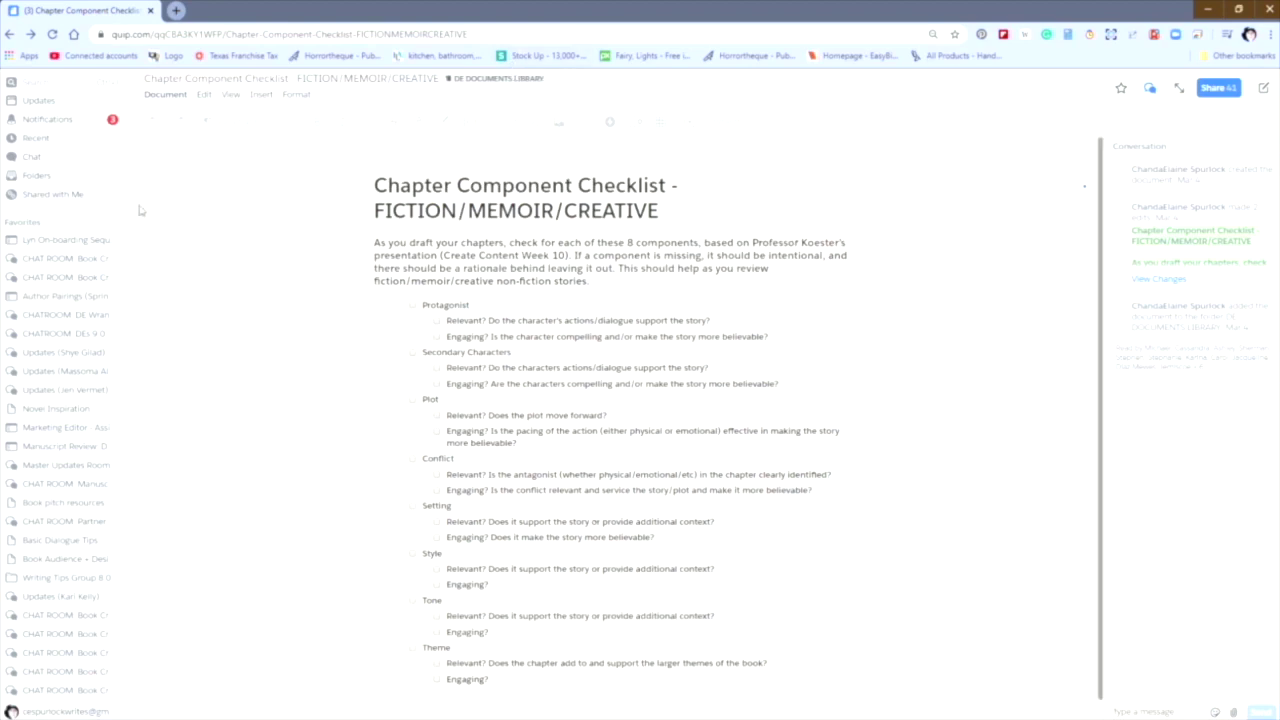
click(31, 36)
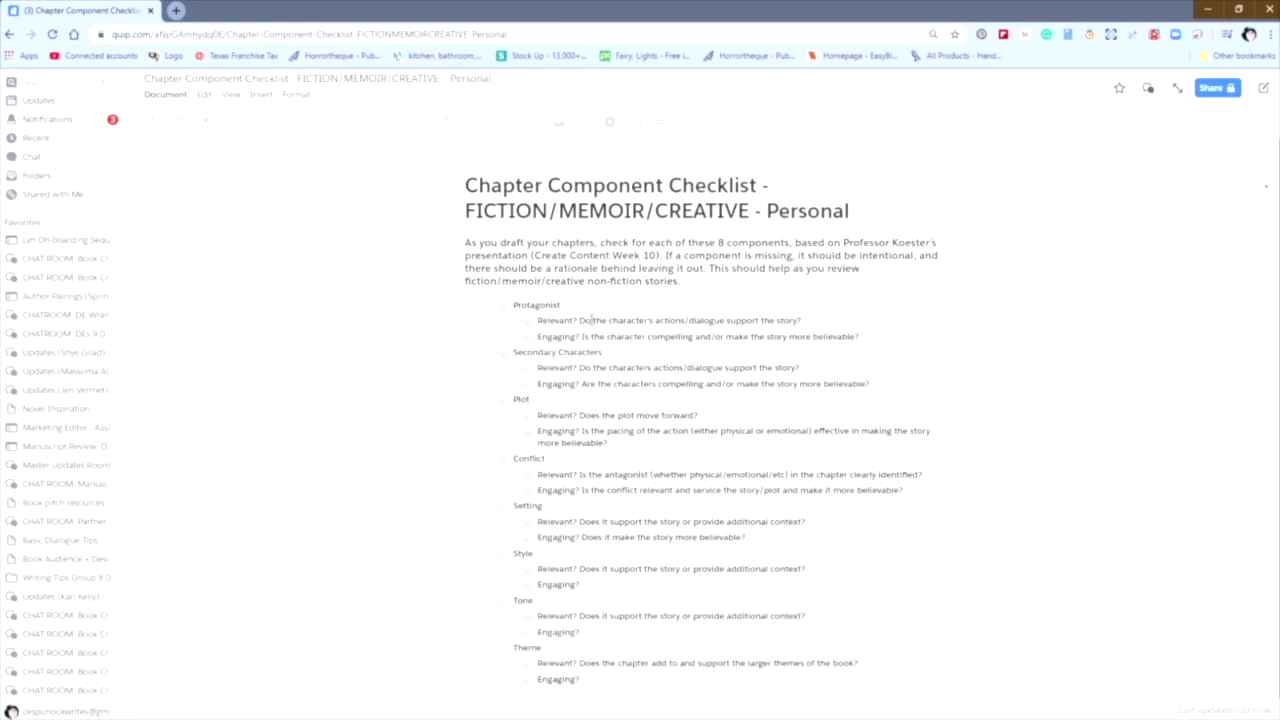
Answer Protagonist 'George the dragon', Secondary Characters 'A bunch of random elves', Plot 'Who cares'.
click(590, 314)
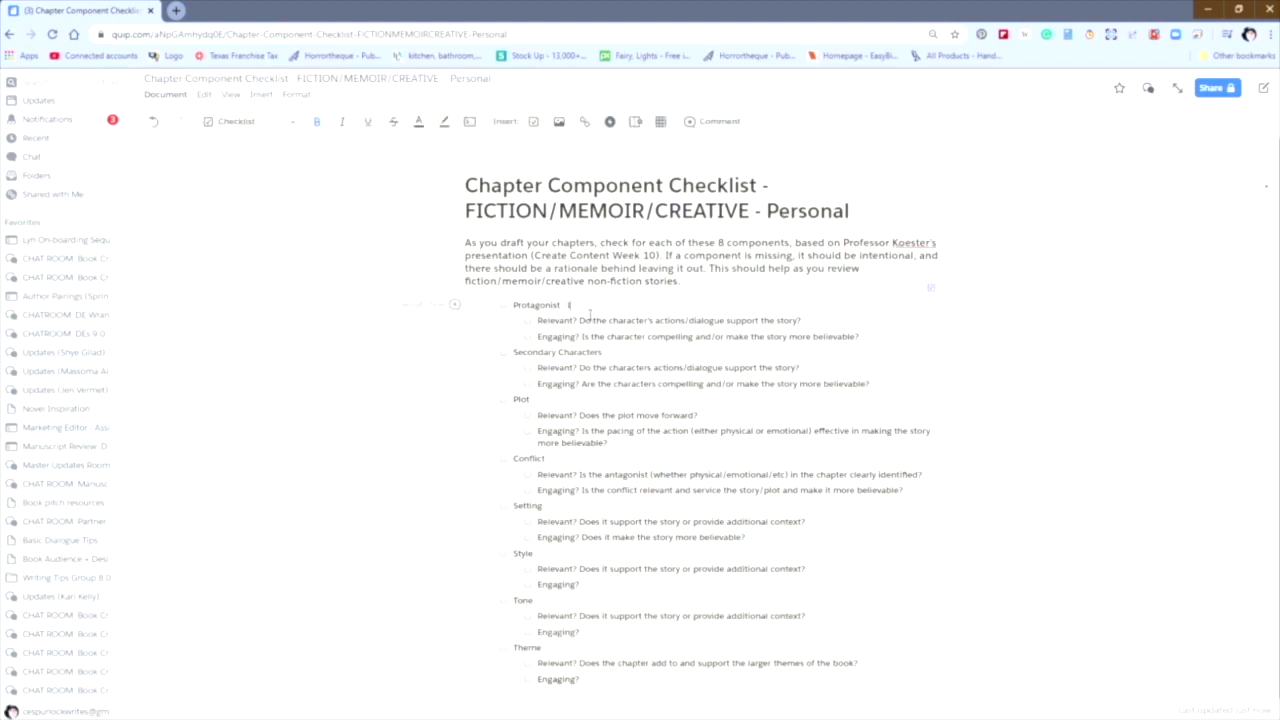
text(George F)
text(the d)
text(ragon)
click(669, 360)
text(A B)
key(BackSpace)
key(BackSpace)
text(unch of random elves)
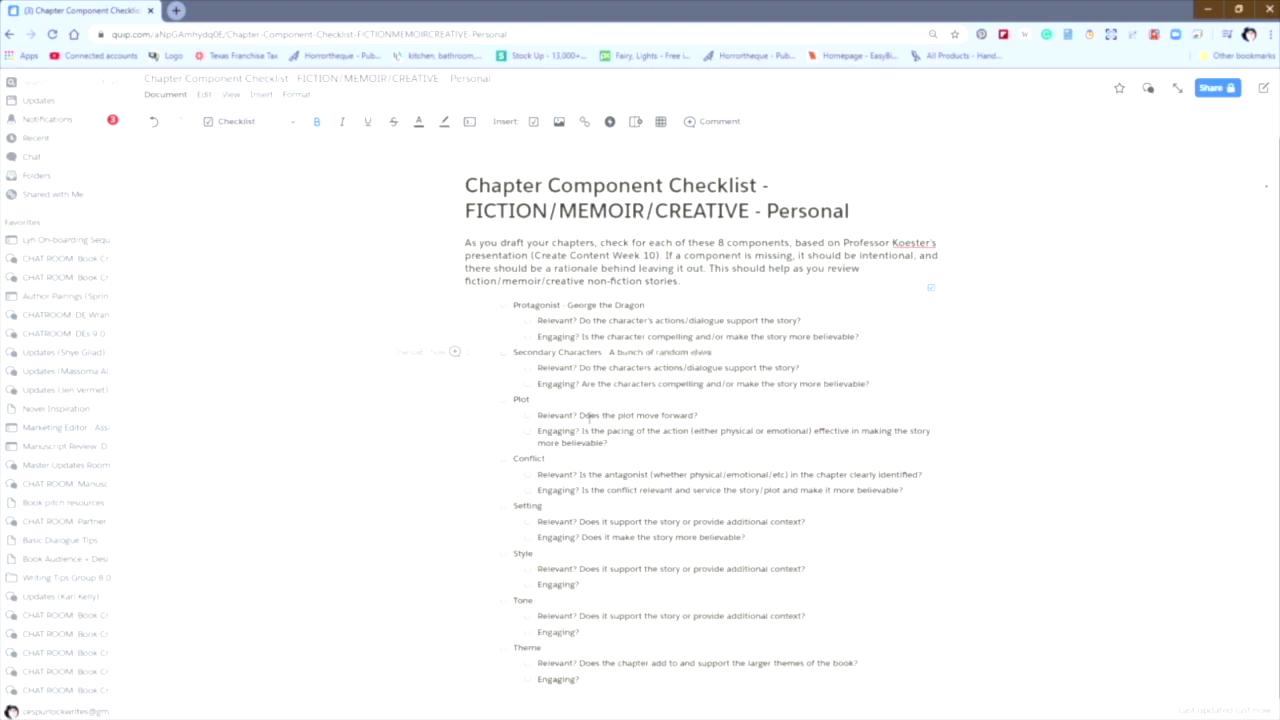
click(584, 404)
text(- Who cares)
Switch back to the personal copy and choose Document > Move to Folder.
click(12, 35)
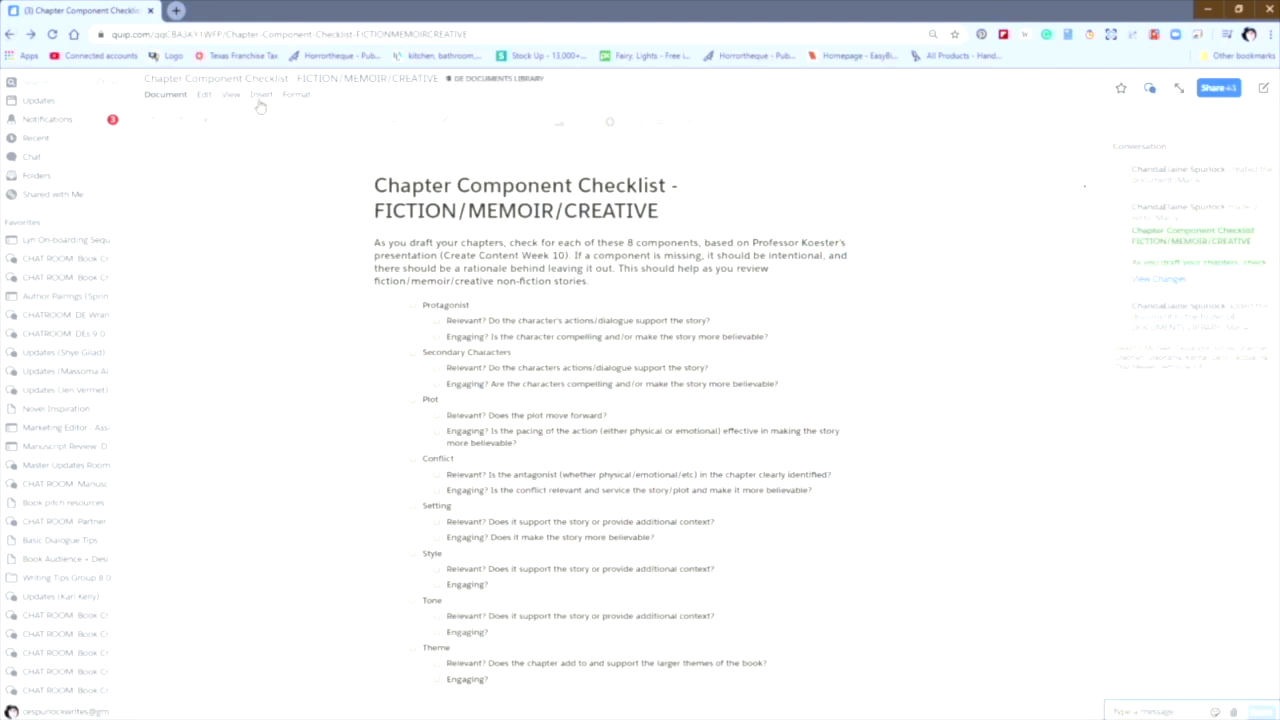
click(31, 34)
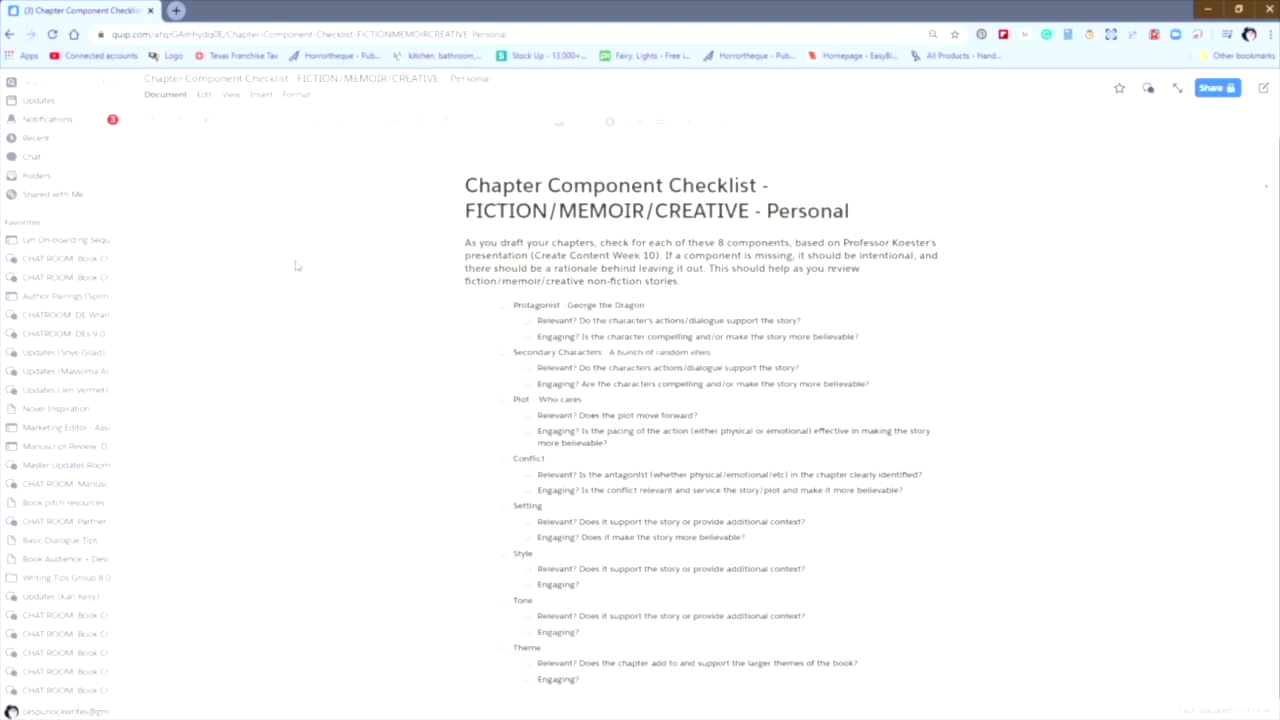
click(160, 95)
mouse_move(184, 160)
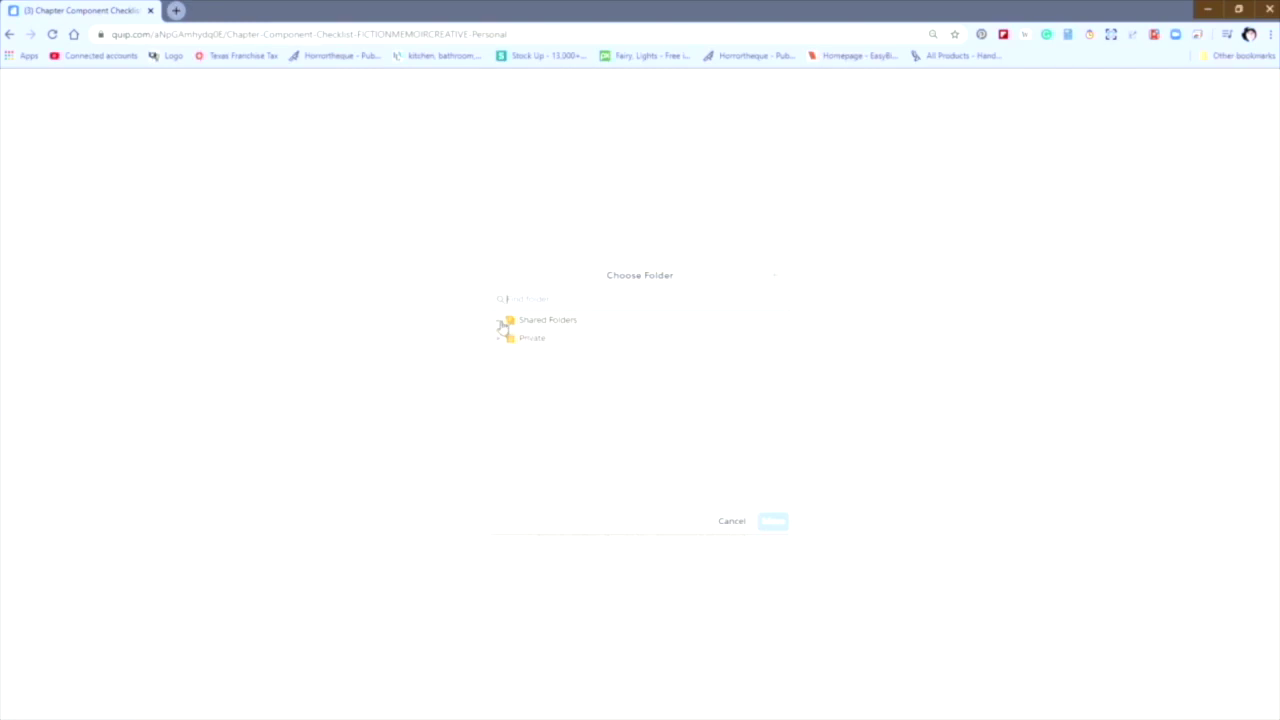
Expand Shared Folders, browse the student folders, and search the folders for a student's name.
click(503, 327)
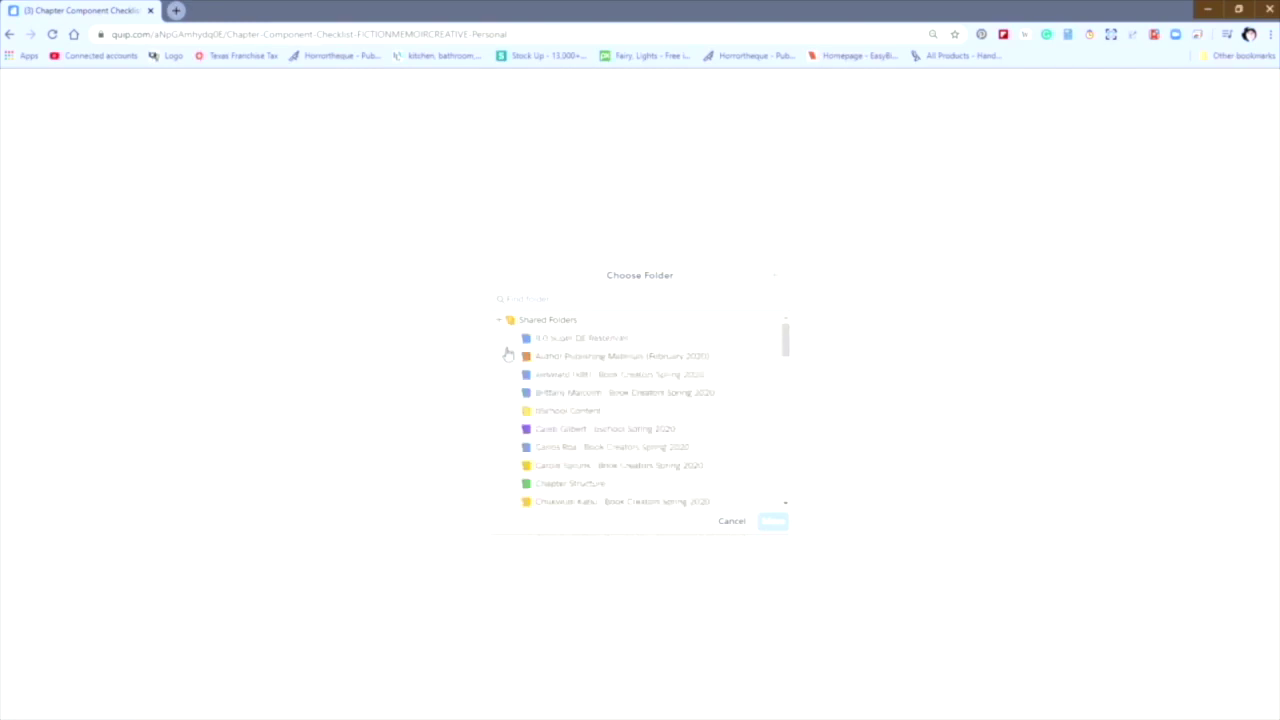
scroll(508, 354, down, 3)
scroll(508, 354, down, 1)
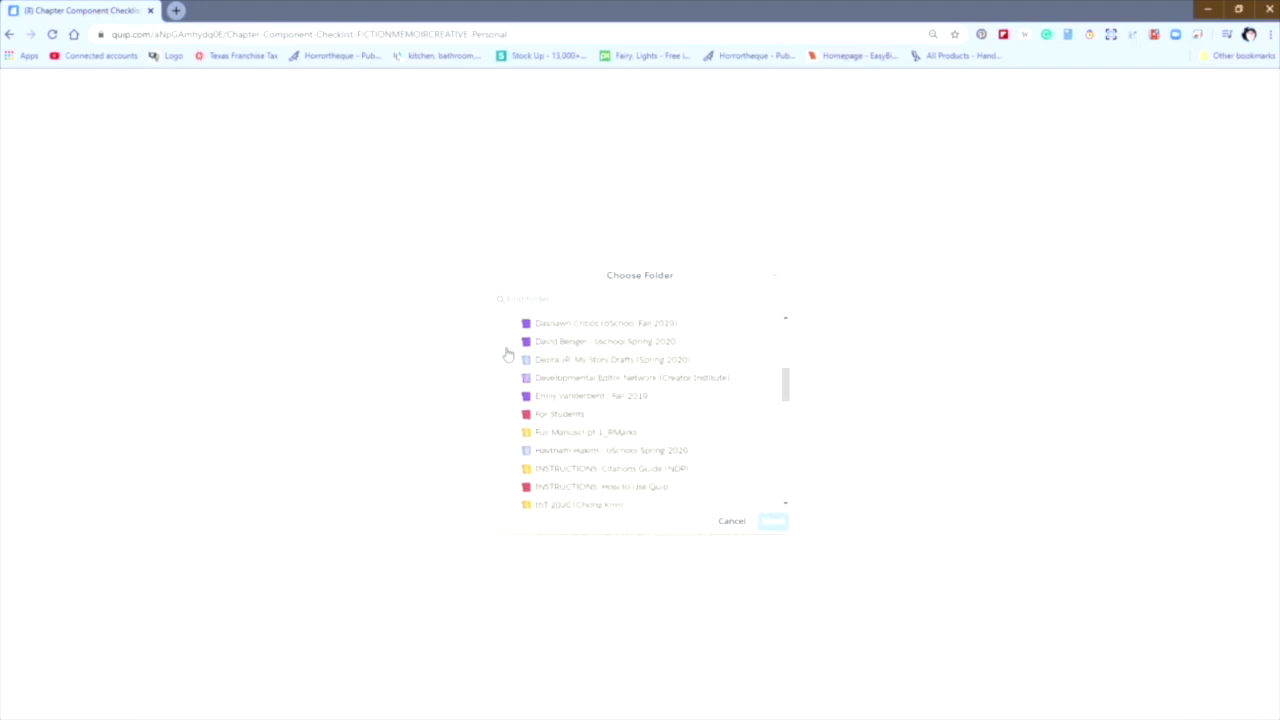
scroll(508, 354, up, 4)
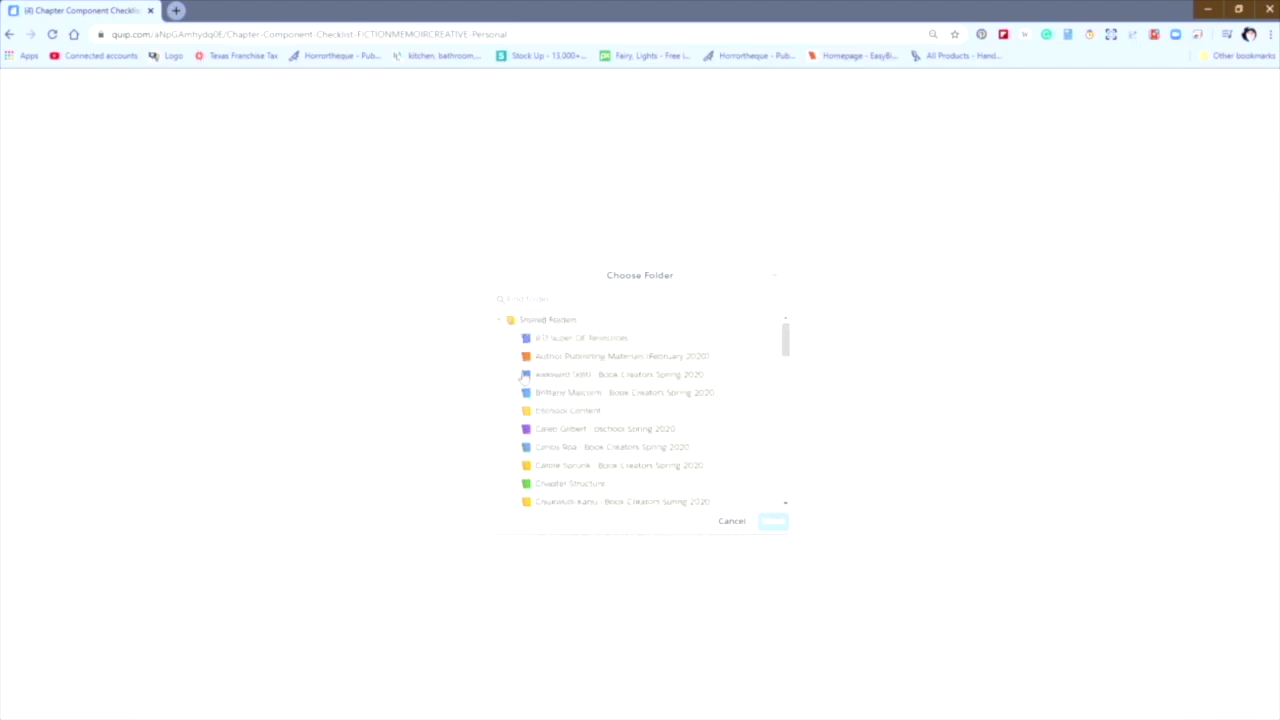
scroll(524, 376, down, 5)
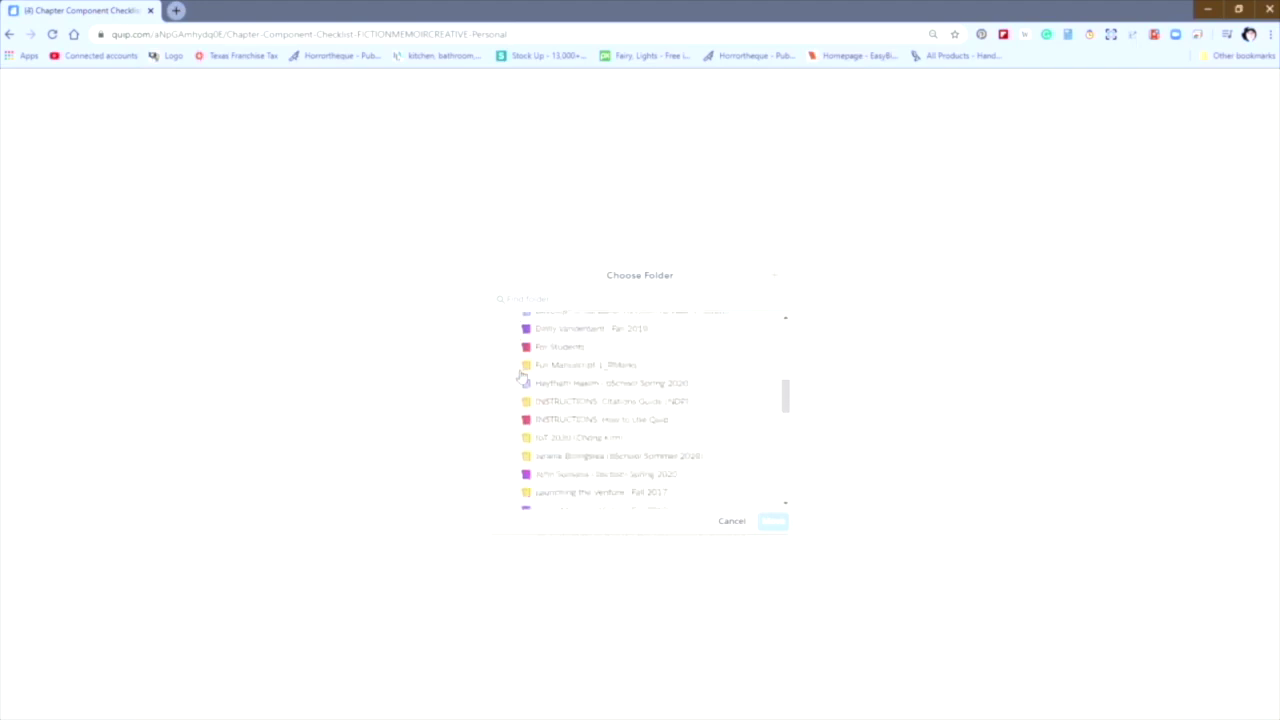
scroll(520, 376, down, 5)
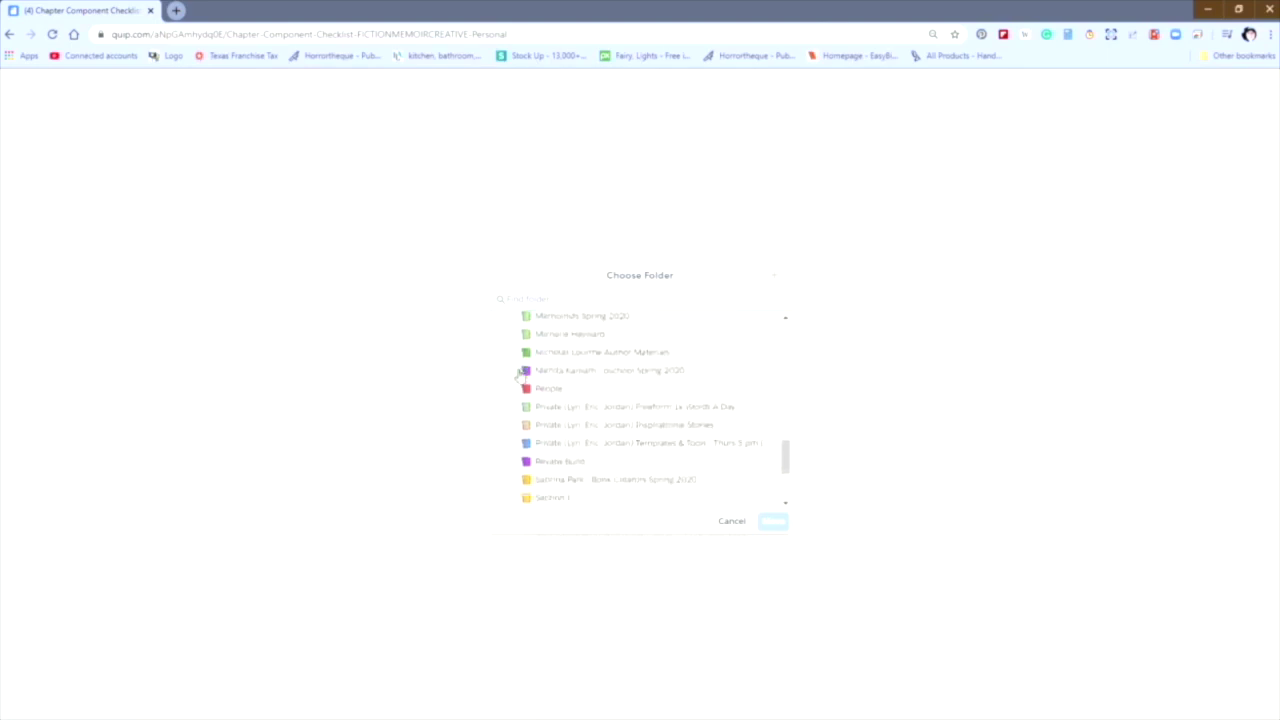
scroll(520, 374, down, 3)
scroll(518, 400, up, 6)
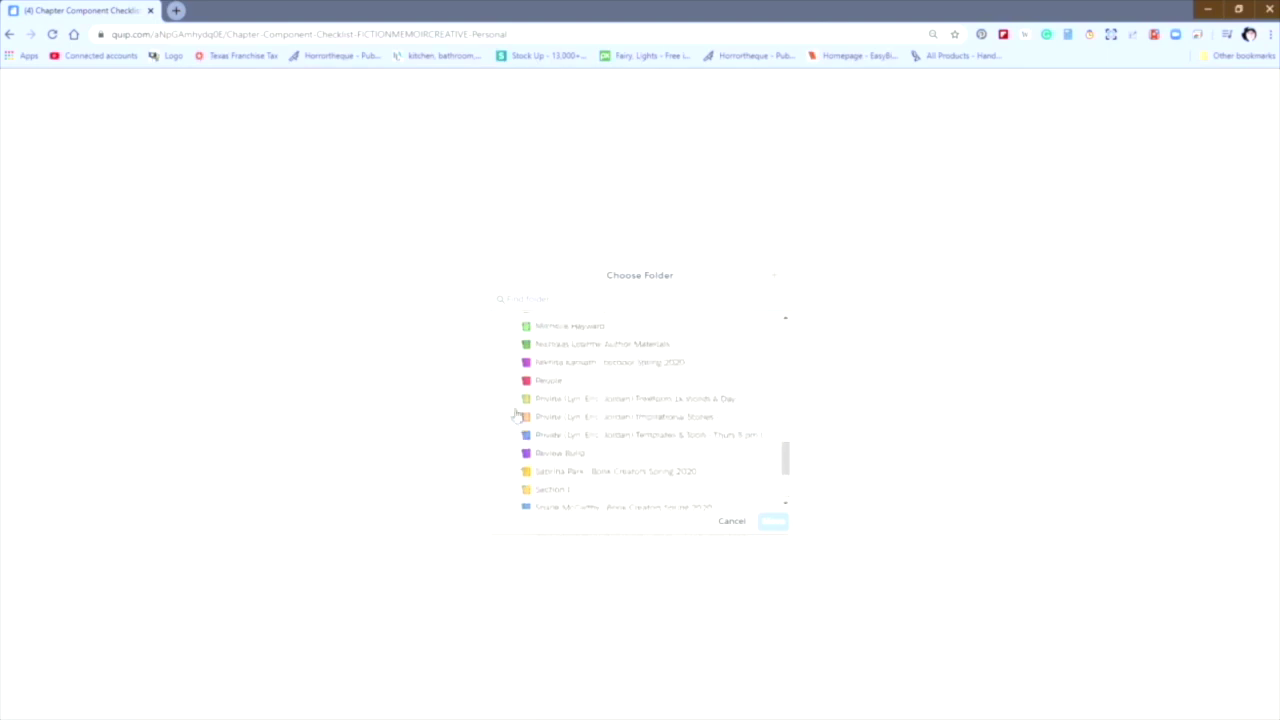
scroll(517, 413, up, 6)
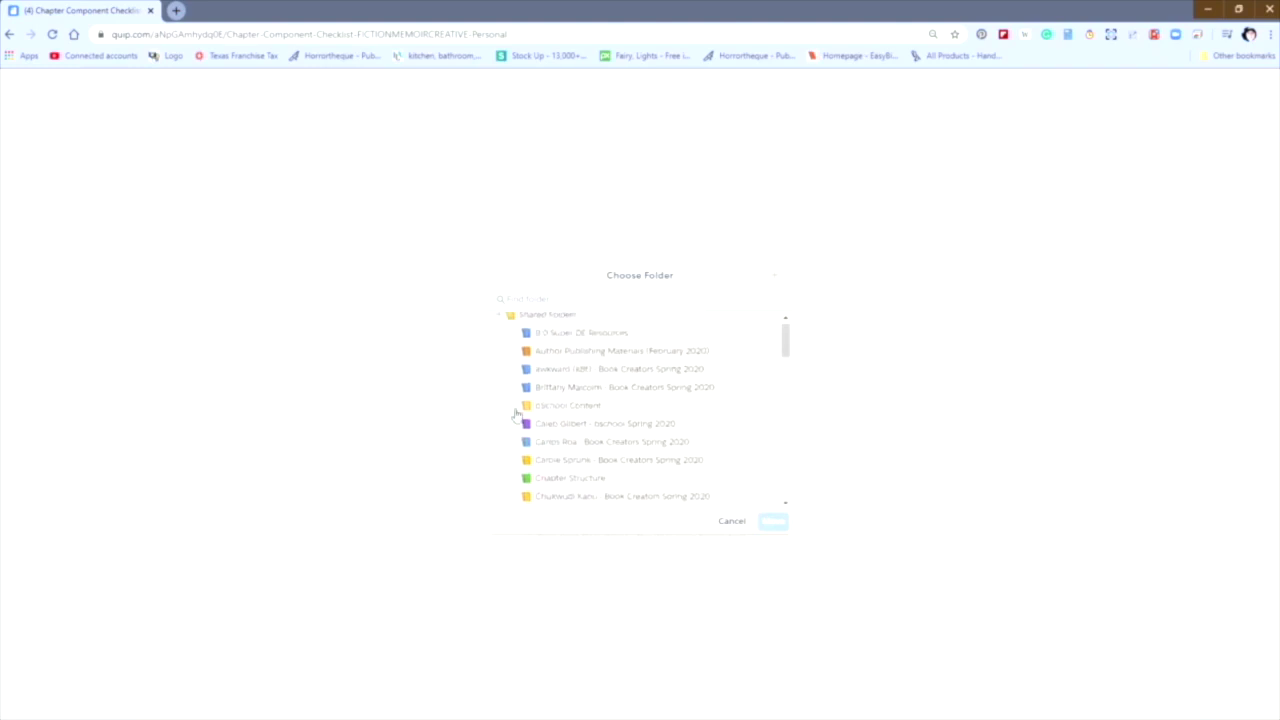
click(548, 301)
text(sherman)
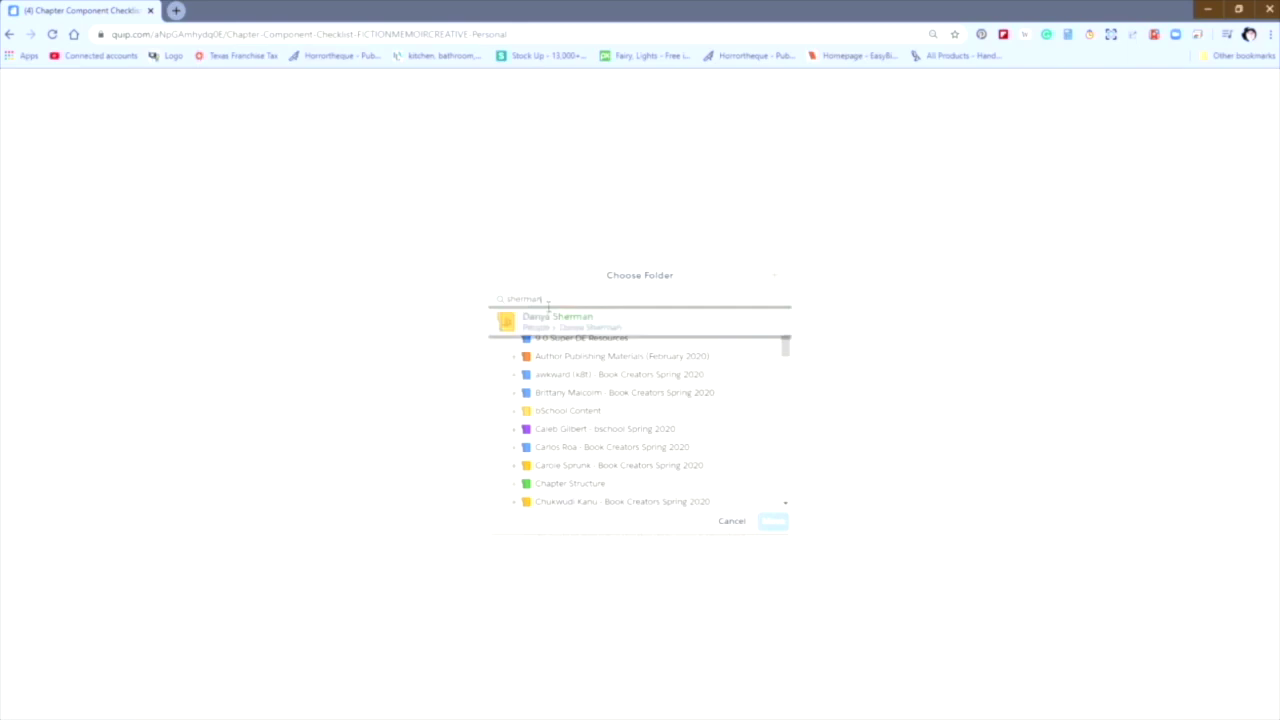
Try other folder searches, including 'test', then move the checklist into the student's folder, shared with 23 people.
key(BackSpace)
key(BackSpace)
key(BackSpace)
key(BackSpace)
text(brian)
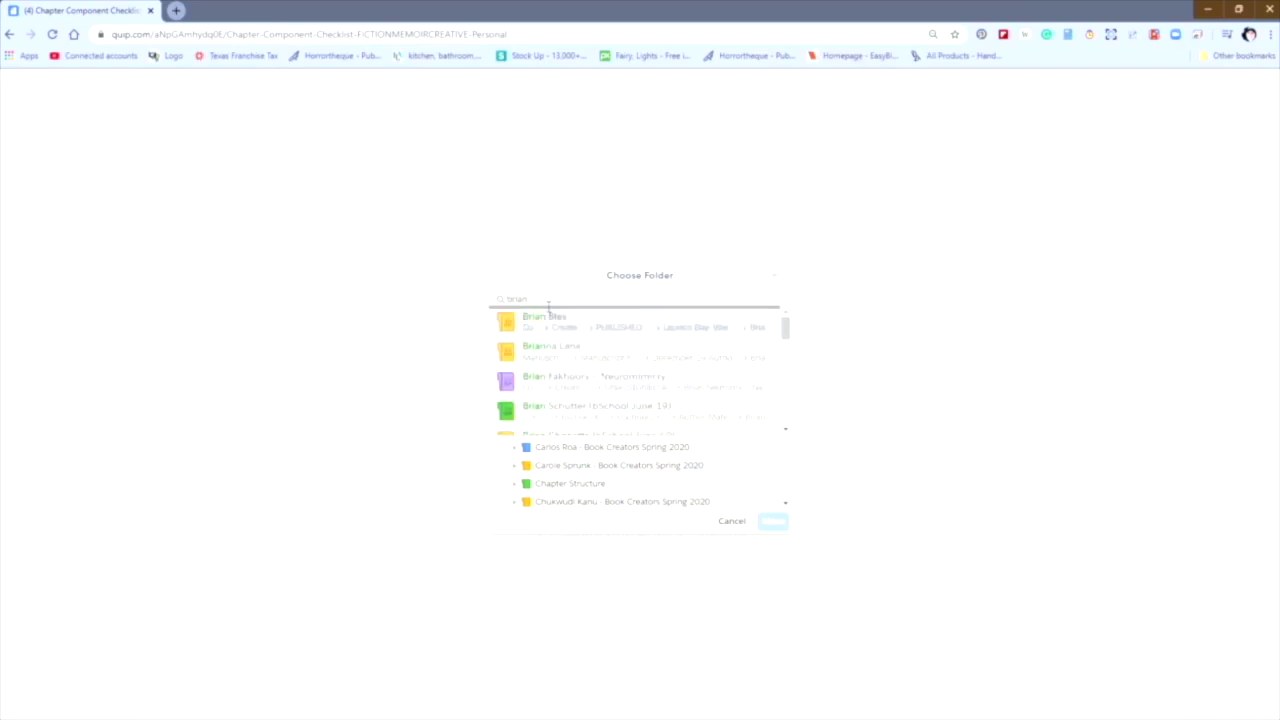
key(BackSpace)
key(BackSpace)
key(BackSpace)
key(BackSpace)
key(BackSpace)
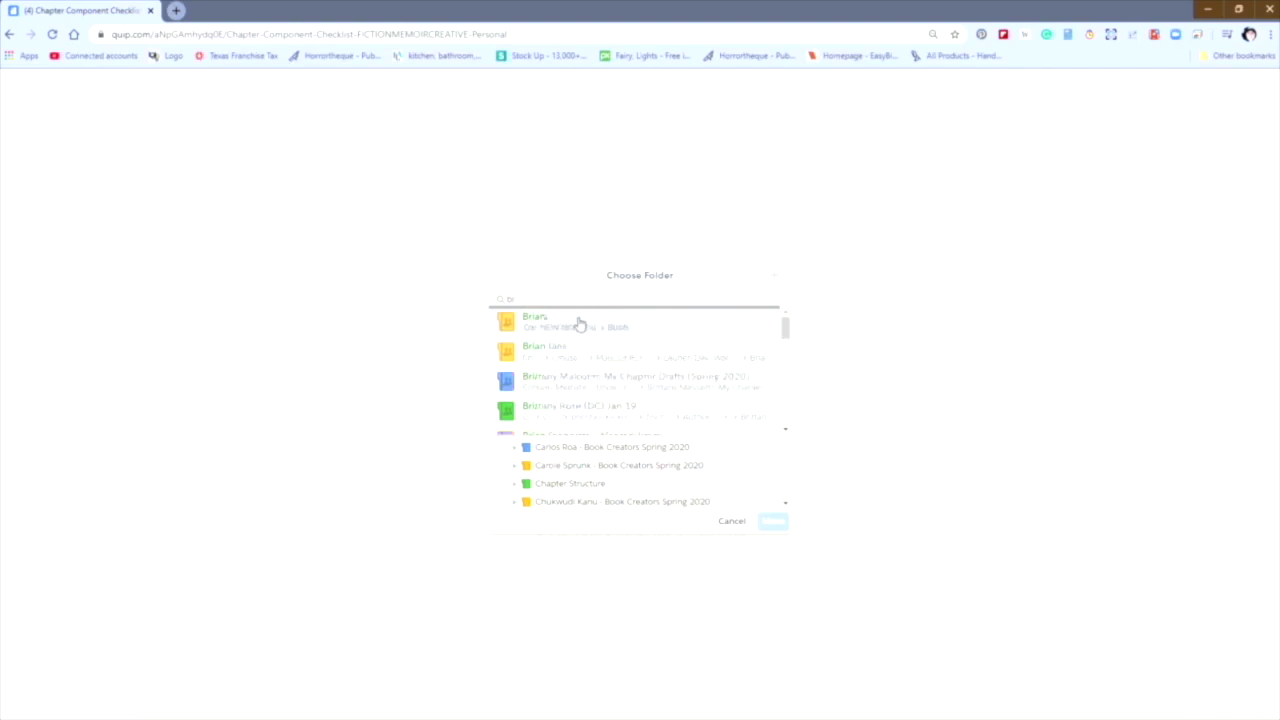
text(test)
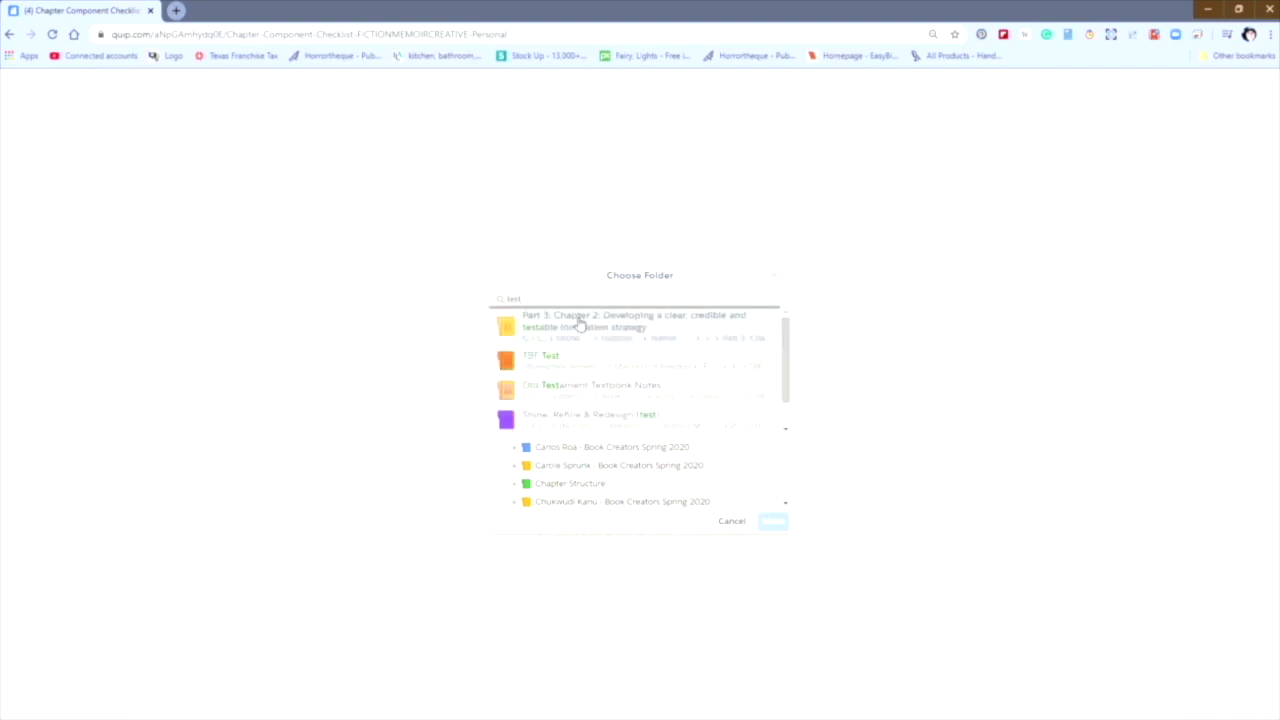
key(BackSpace)
key(BackSpace)
key(BackSpace)
key(BackSpace)
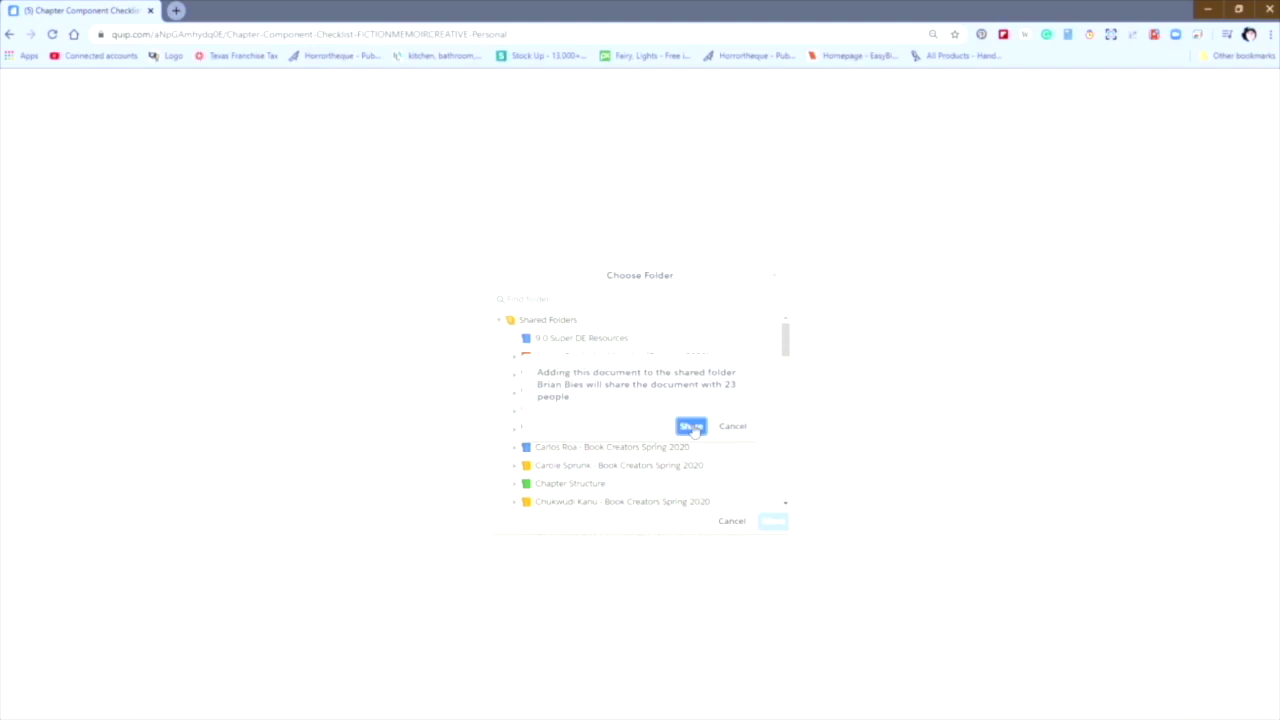
click(692, 428)
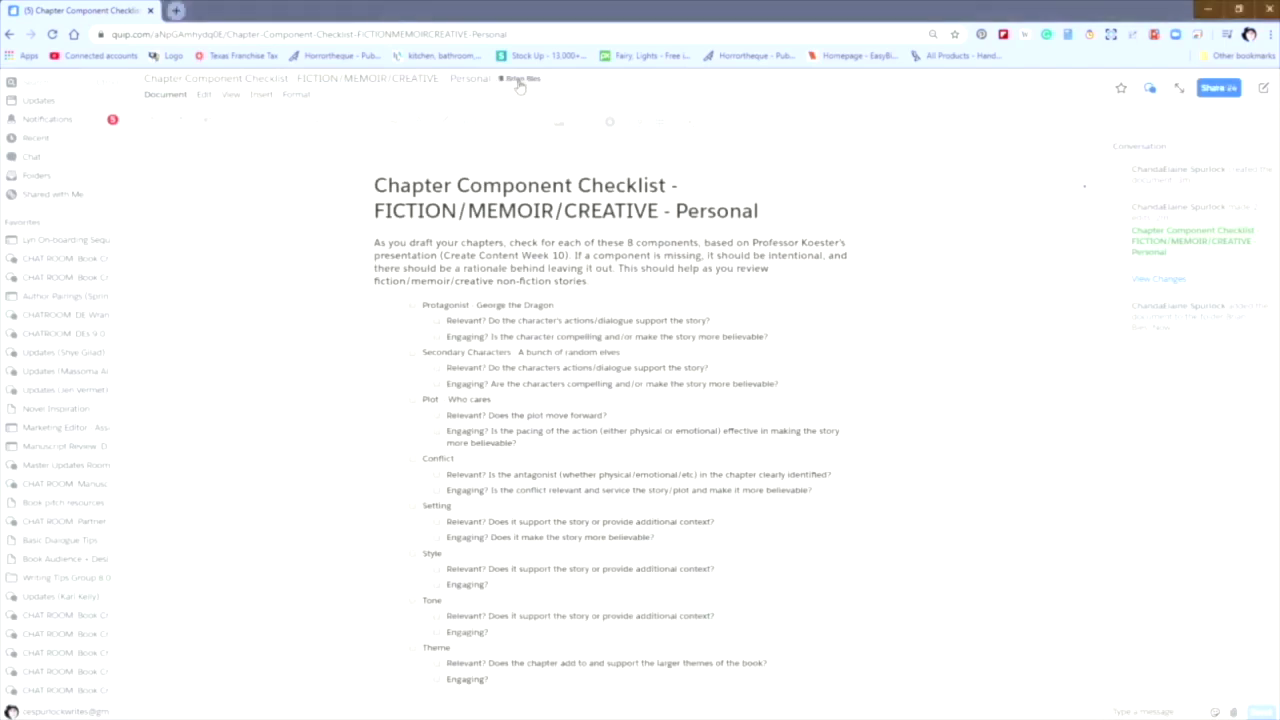
Move the checklist to the private DOCUMENTS folder, accepting removal of the 23 people's access.
mouse_move(516, 80)
click(170, 96)
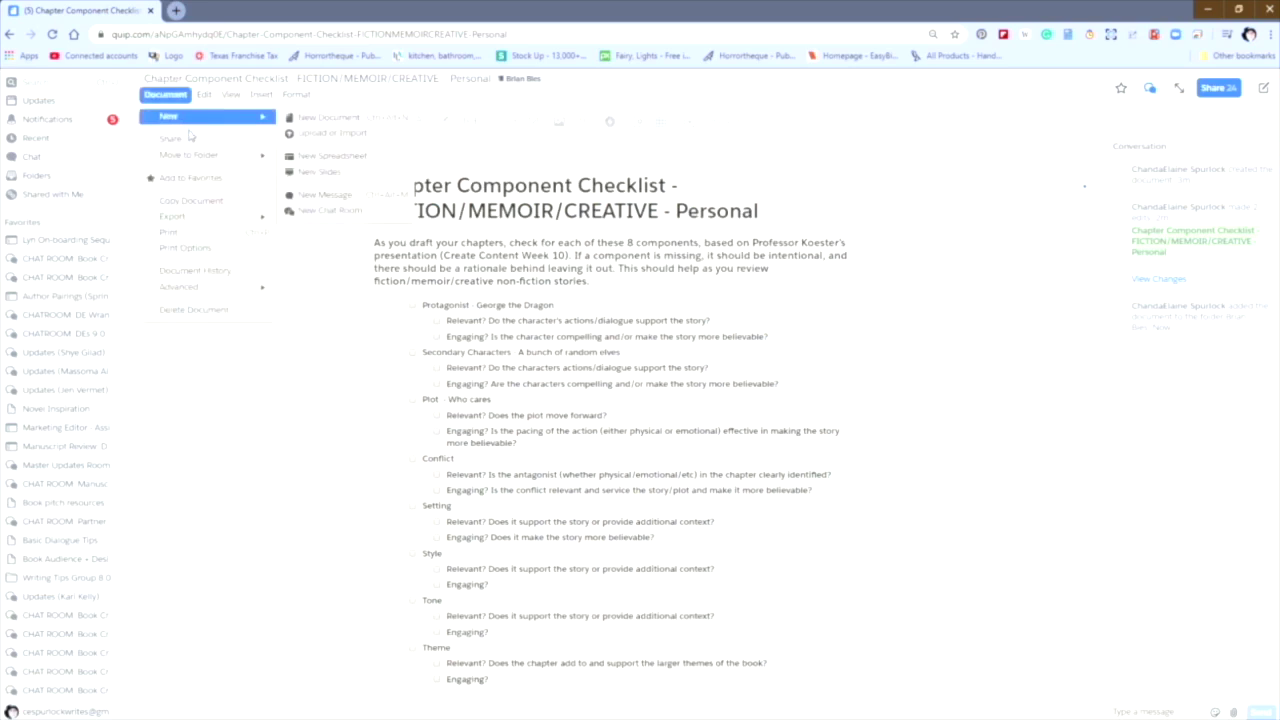
mouse_move(197, 160)
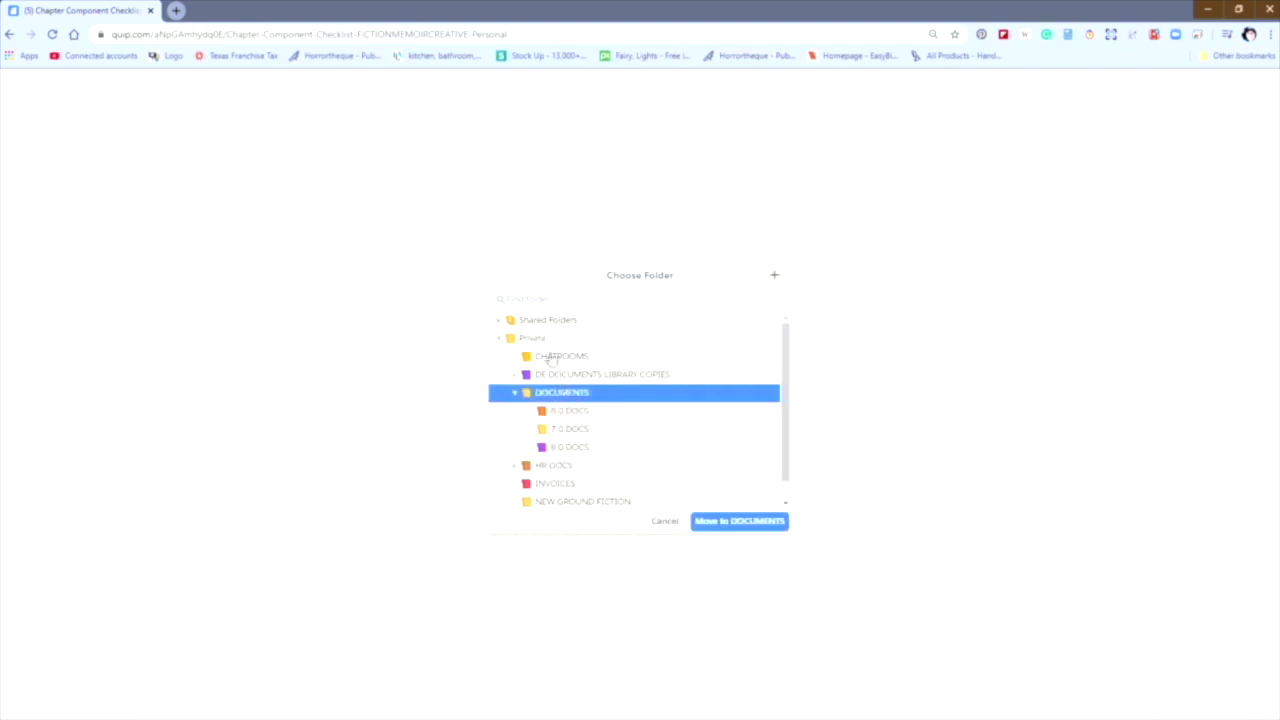
click(730, 522)
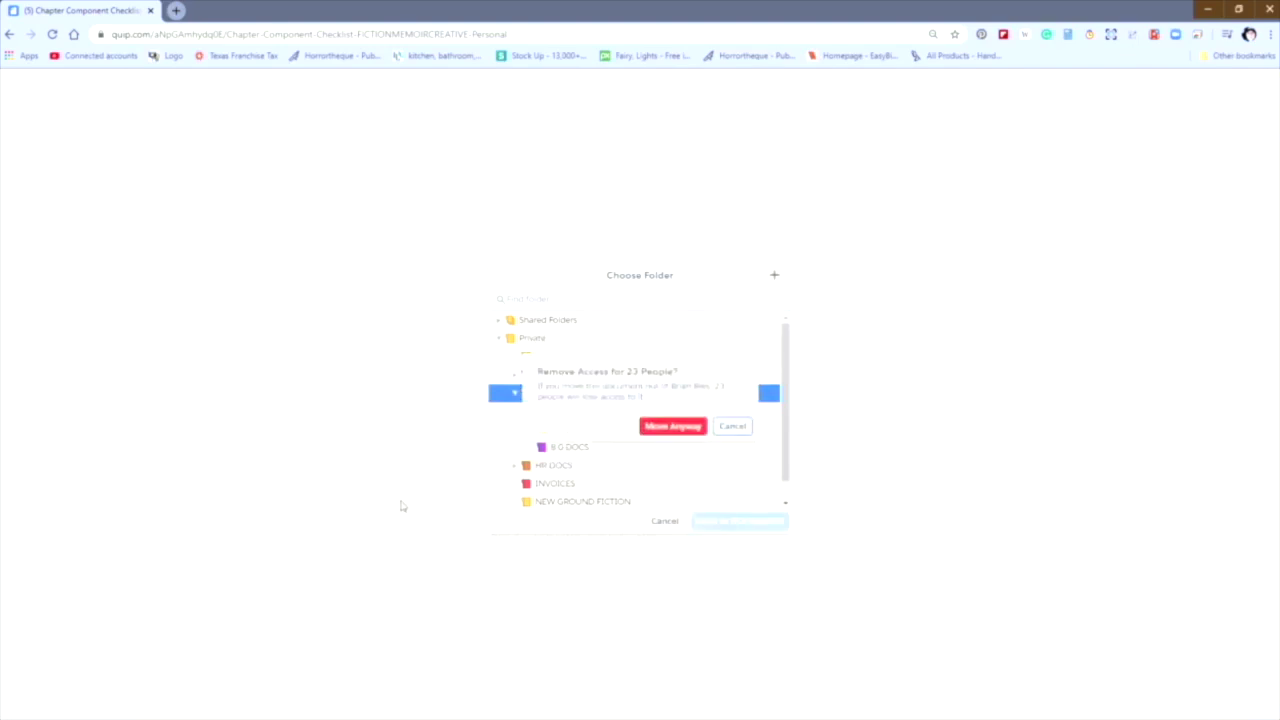
click(676, 427)
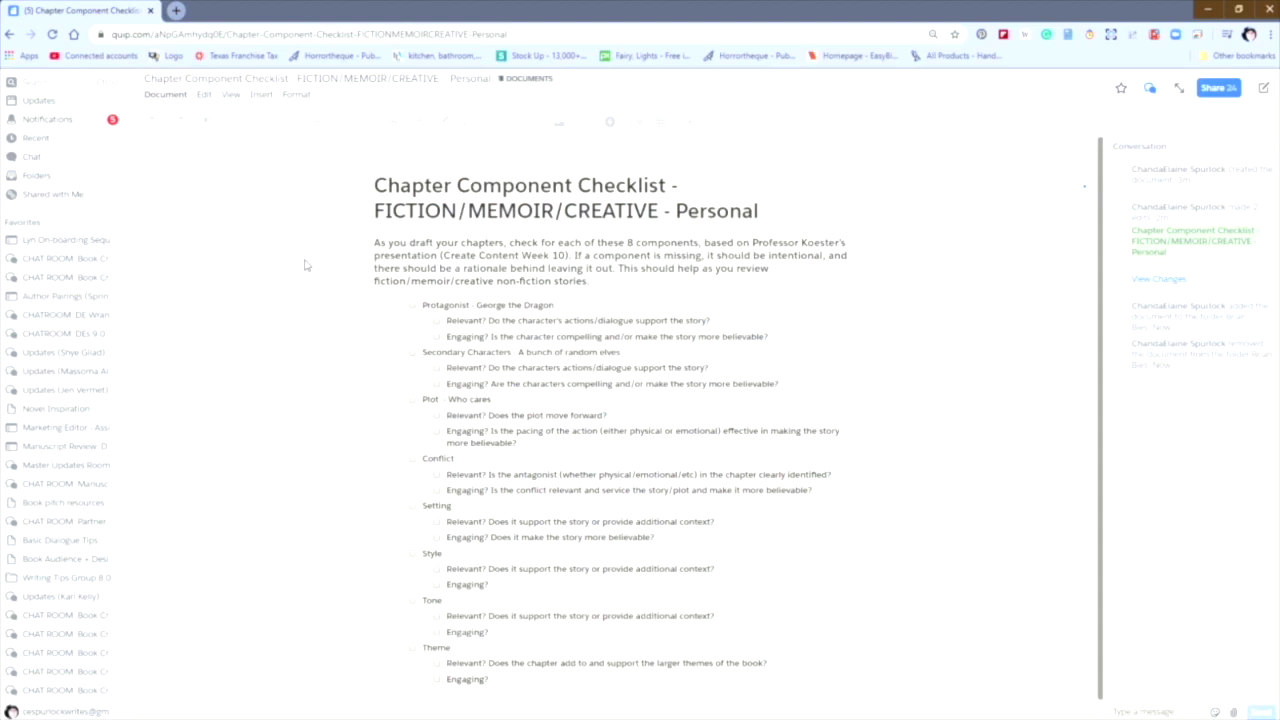
Once the checklist reloads under DOCUMENTS, open its document actions menu.
click(166, 95)
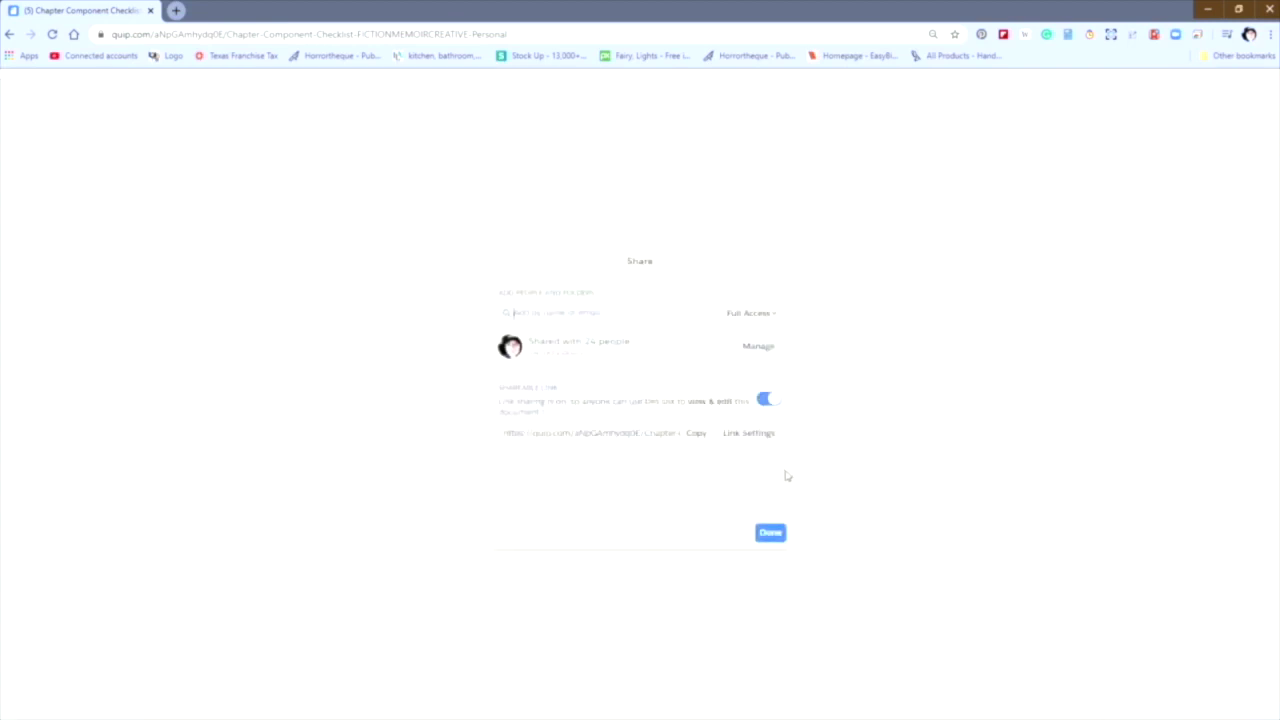
Copy the checklist's share link to the clipboard and close the sharing settings.
click(696, 433)
click(336, 284)
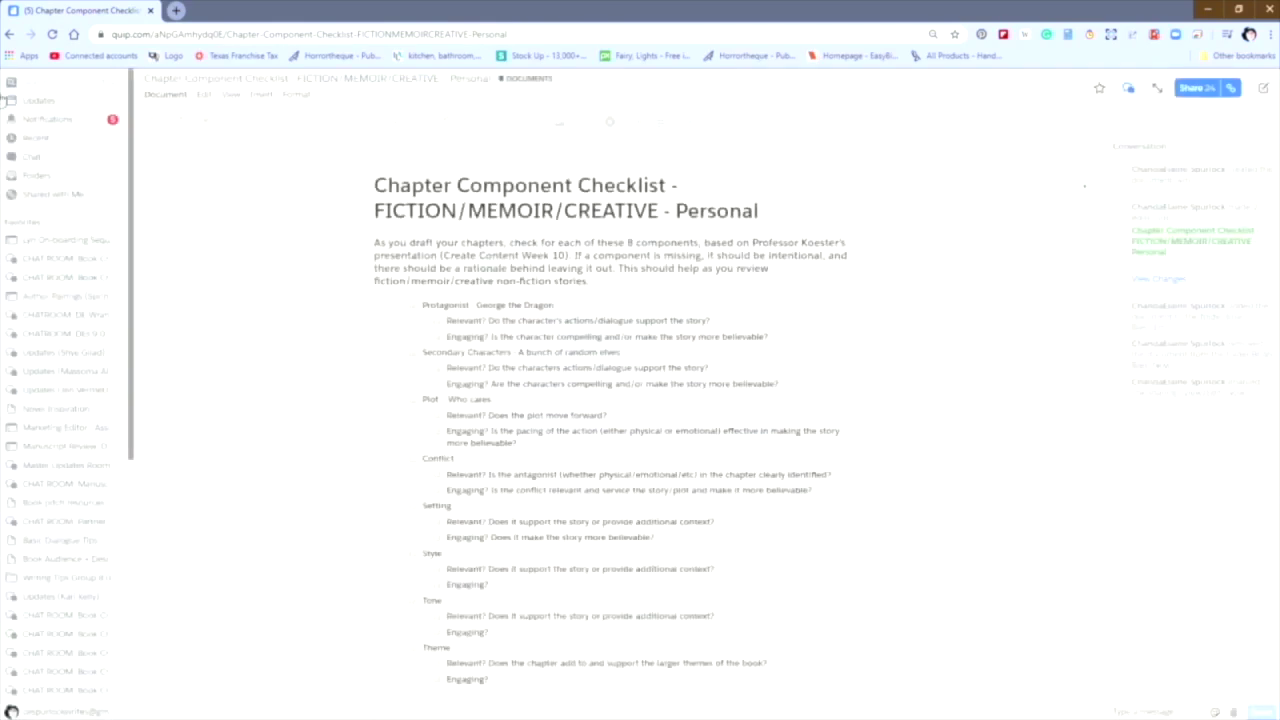
Search the chat list for the student and open their conversation.
click(45, 158)
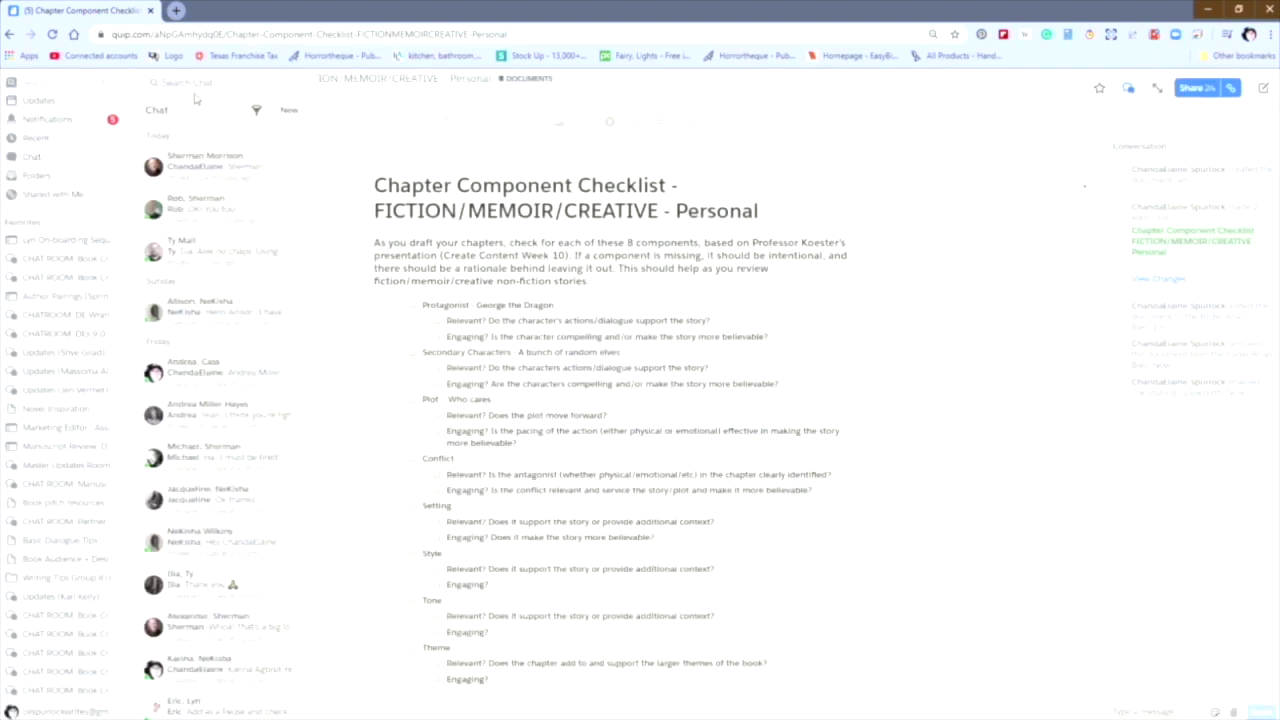
text(sherma)
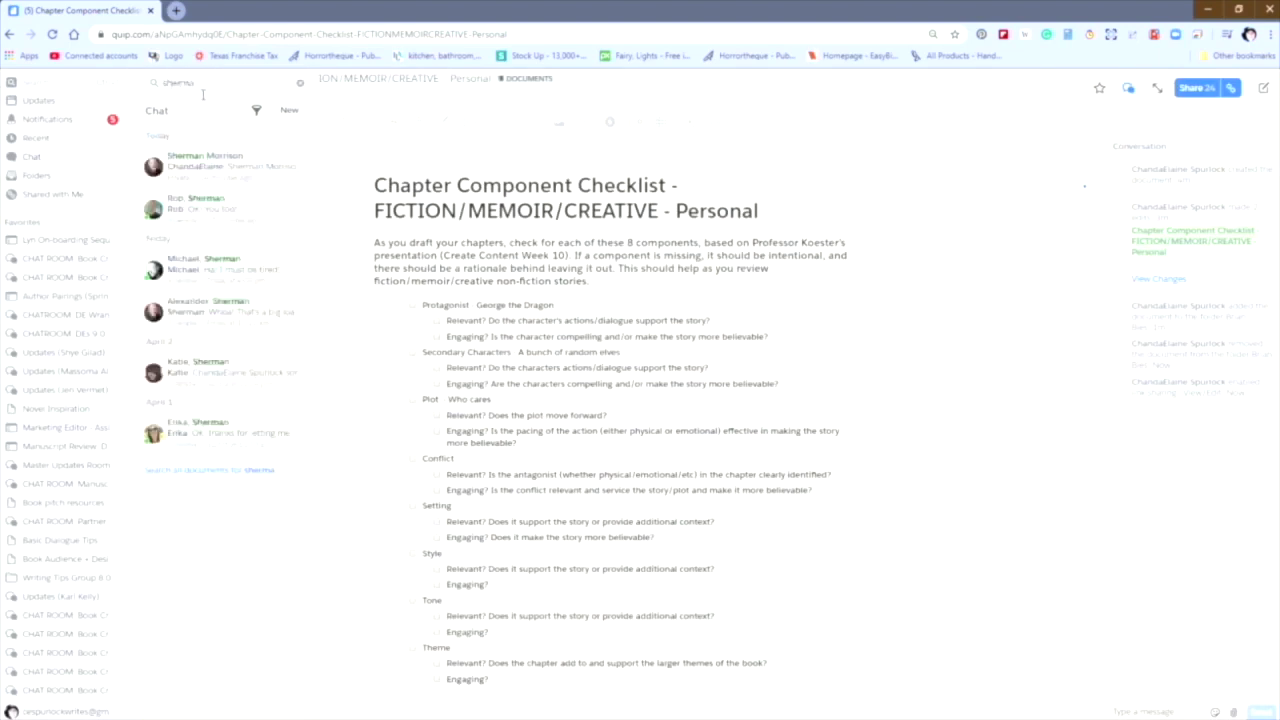
click(238, 166)
click(993, 710)
text(@sher)
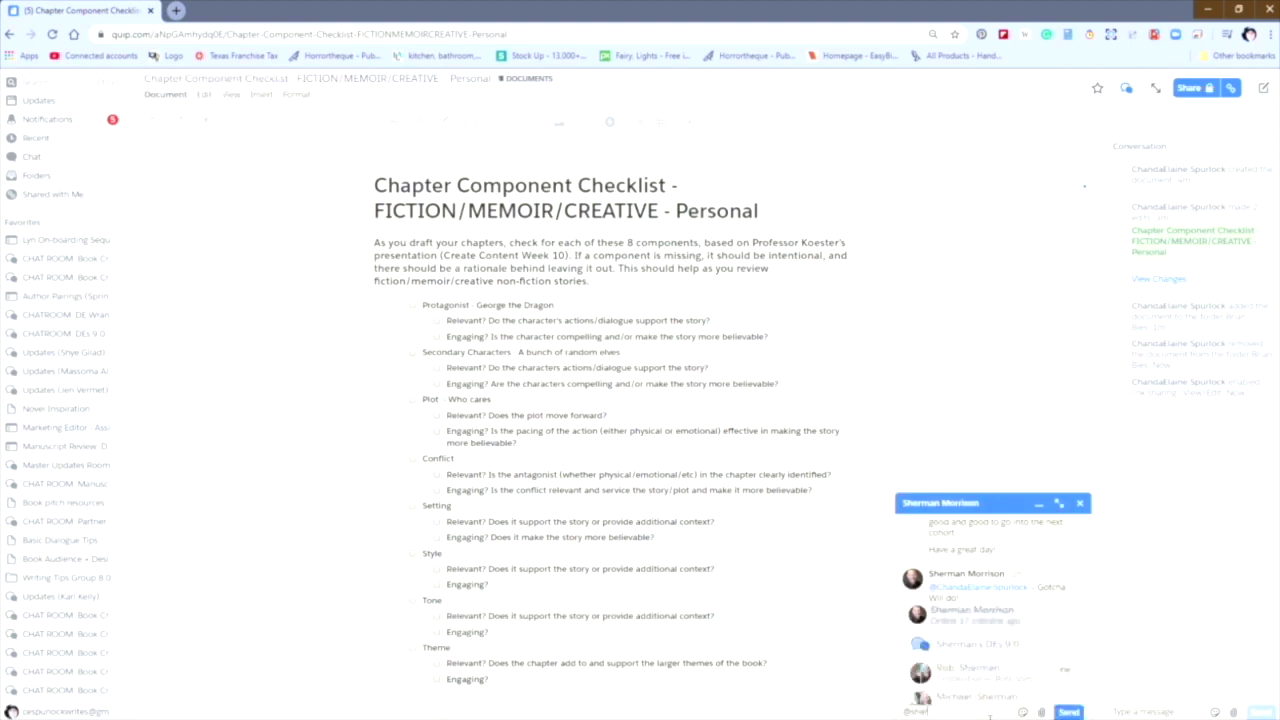
key(Return)
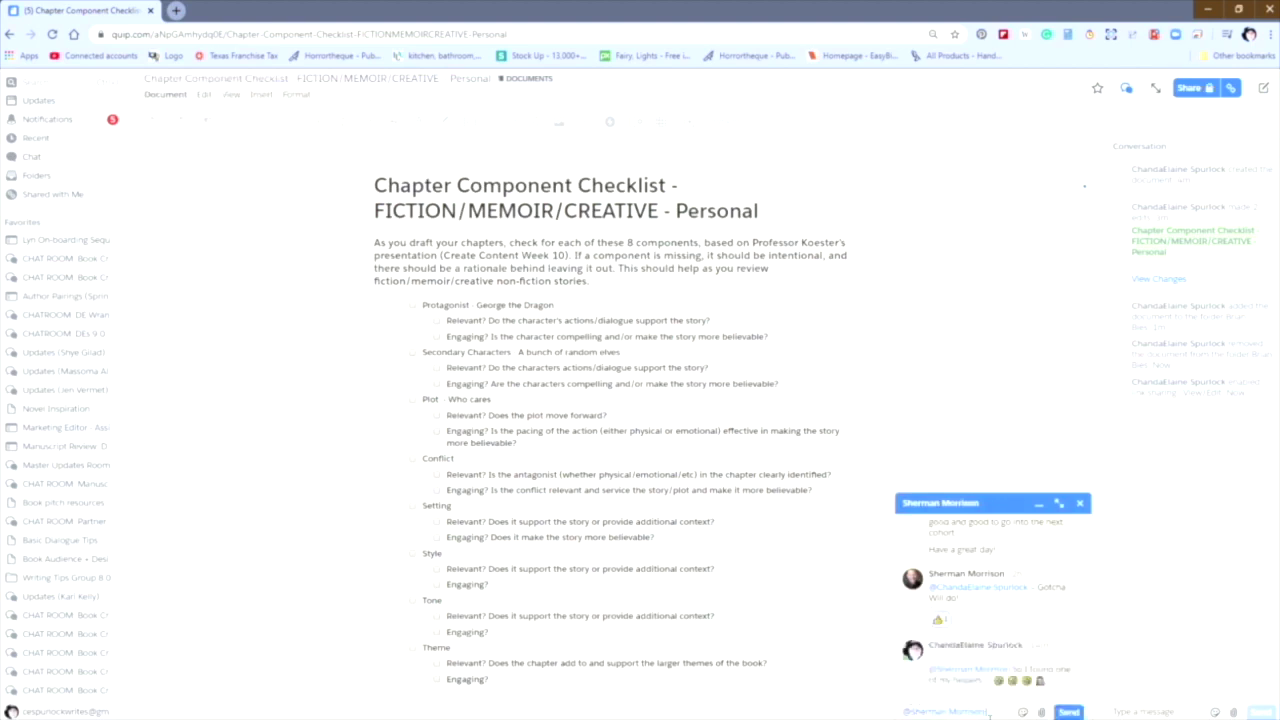
key(ctrl+v)
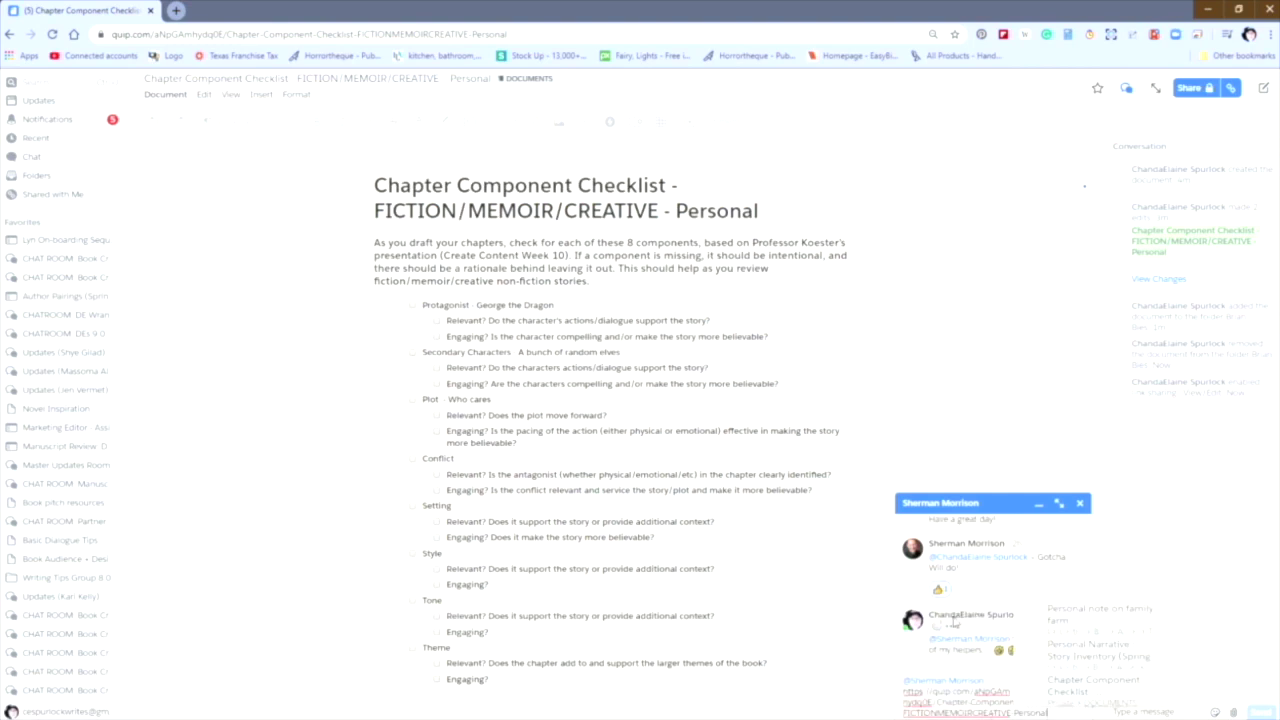
mouse_move(953, 621)
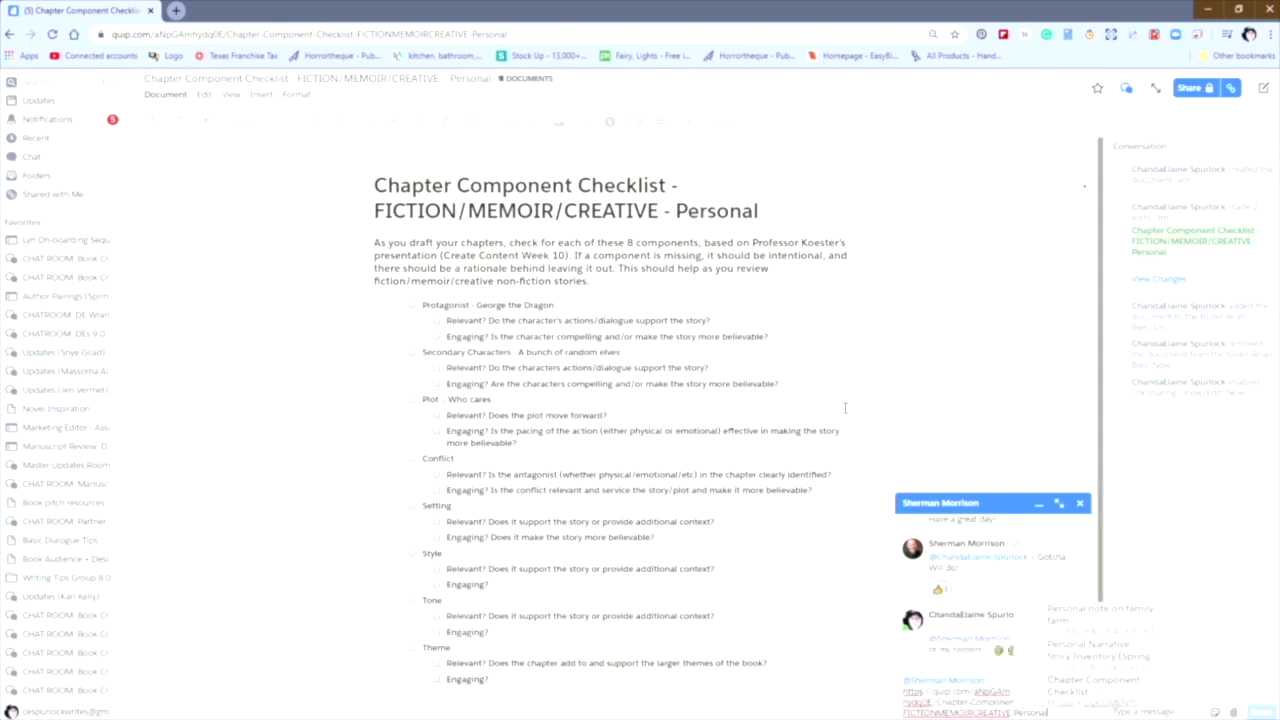